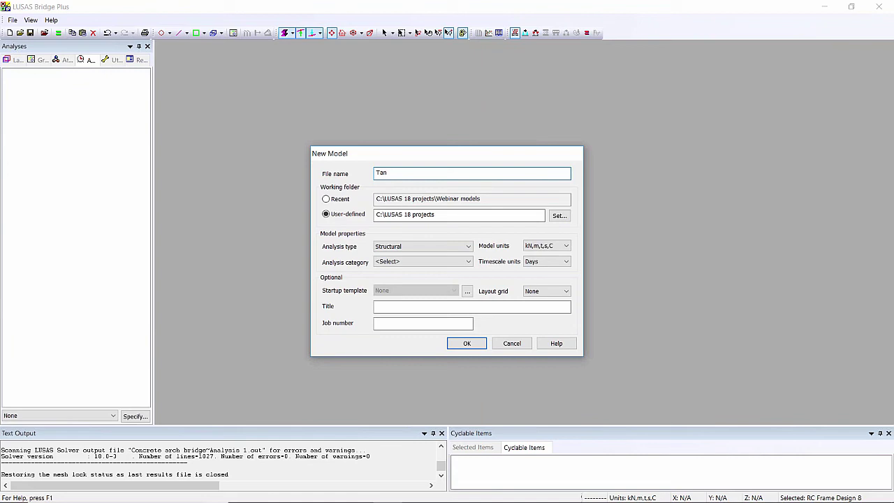
# Create a new structural model named Tank with the 3D analysis category, overwriting the existing file
pyautogui.click(419, 262)
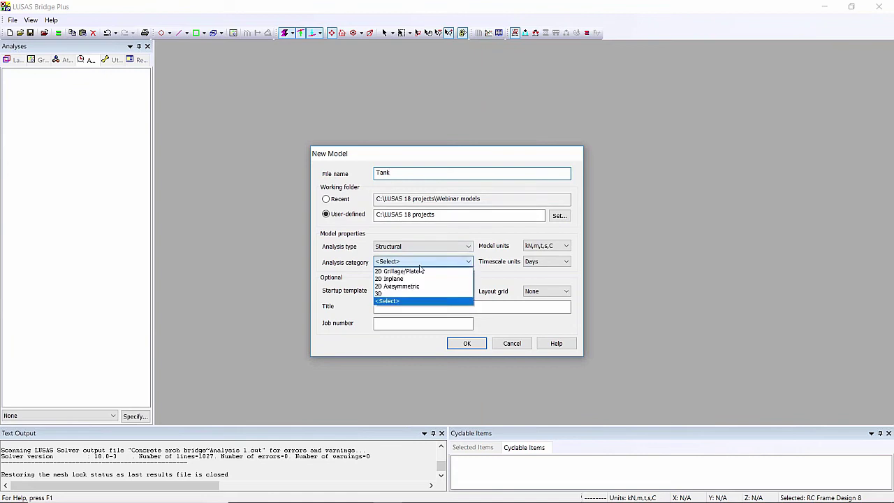
pyautogui.click(398, 296)
pyautogui.click(464, 344)
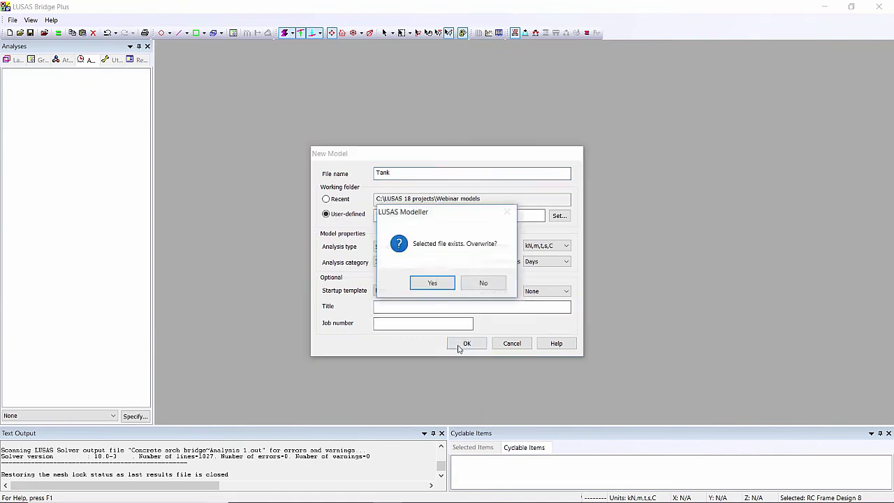
pyautogui.click(422, 284)
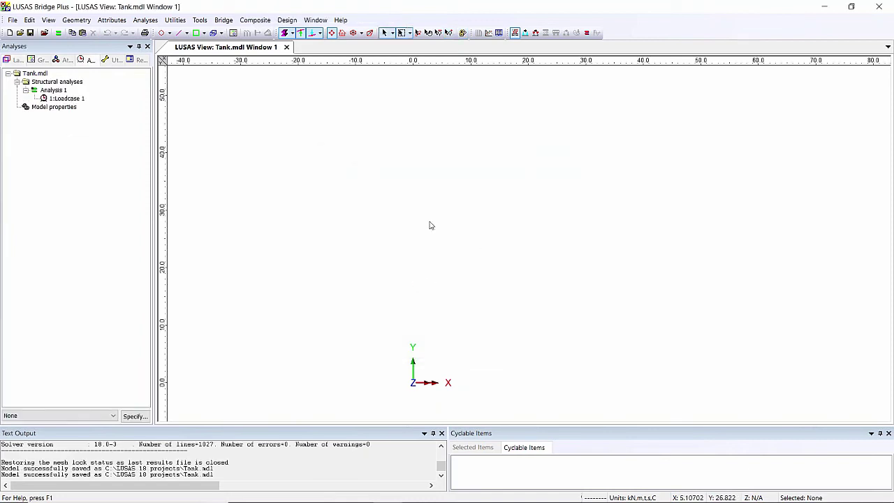
# Draw a line from coordinates (0, 0, -6) to (5, 0, -6) in the isometric view
pyautogui.click(353, 34)
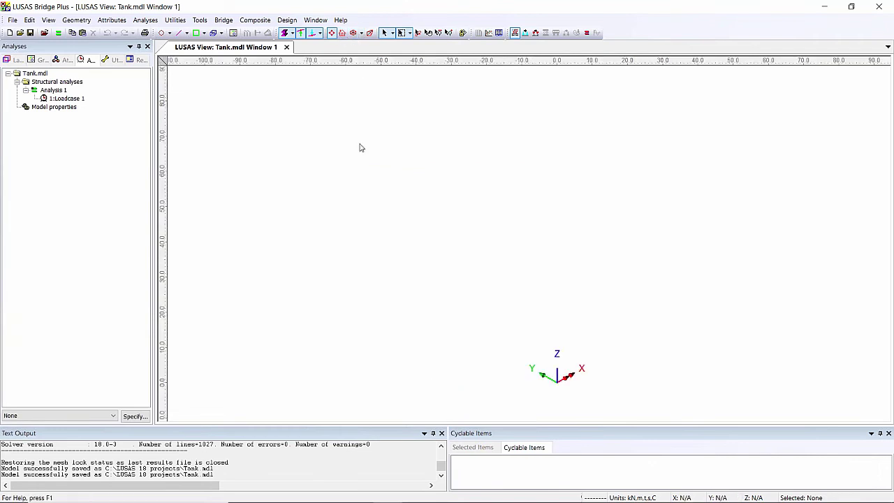
pyautogui.click(180, 33)
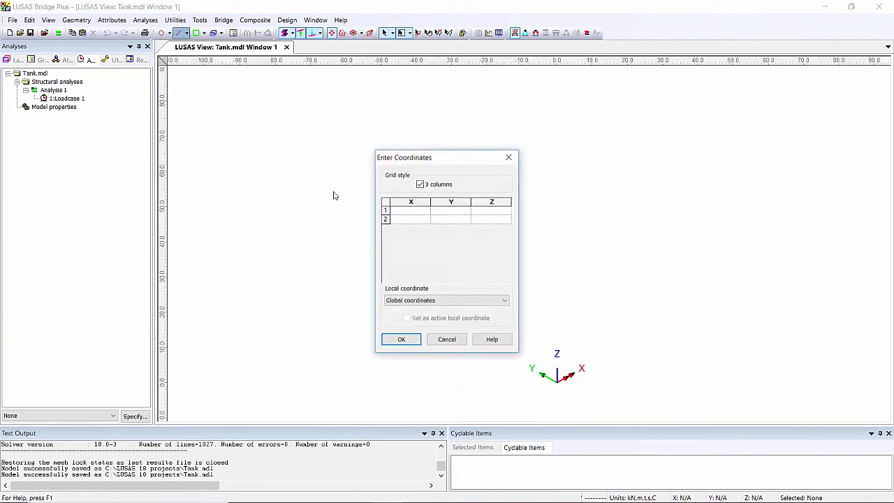
pyautogui.write('0')
pyautogui.press('Tab')
pyautogui.write('0')
pyautogui.press('Tab')
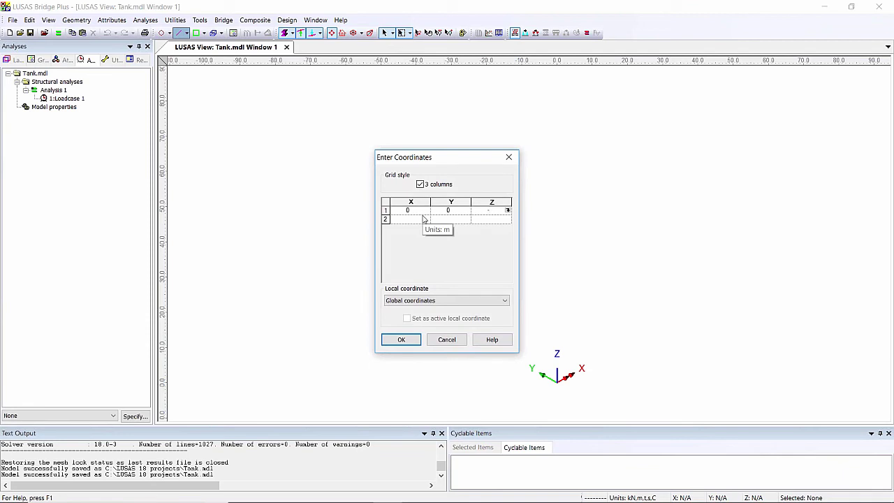
pyautogui.write('-6')
pyautogui.press('Tab')
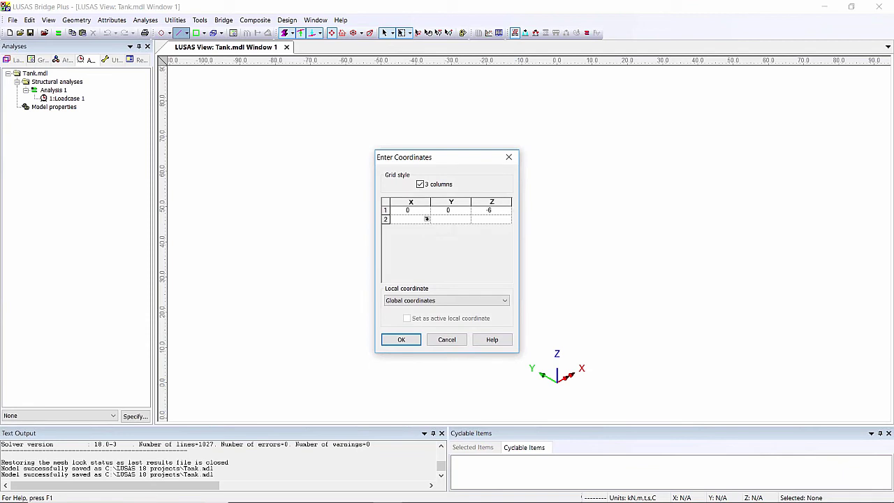
pyautogui.write('5')
pyautogui.press('Tab')
pyautogui.write('0')
pyautogui.press('Tab')
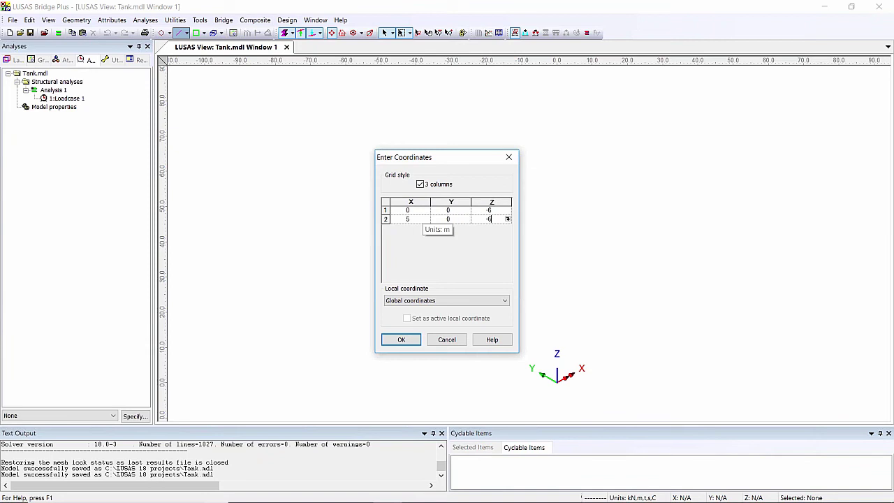
pyautogui.write('-6')
pyautogui.click(408, 341)
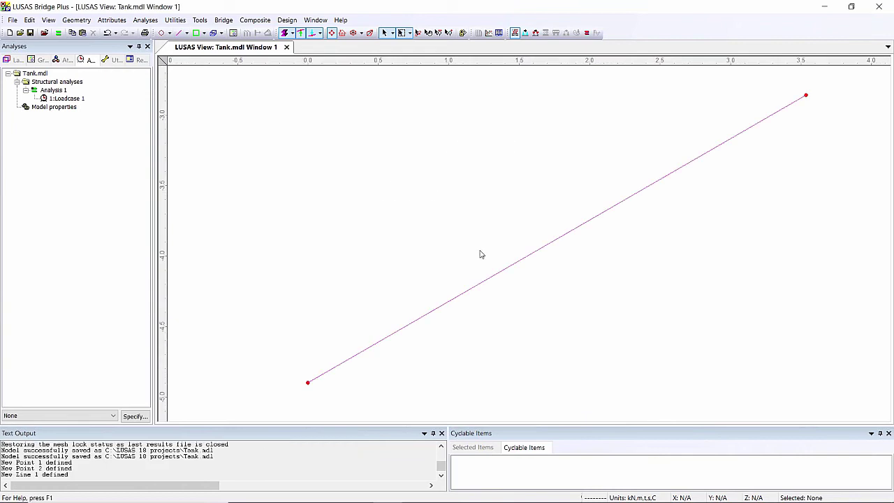
# Sweep the outer end point of the line by X 10 and Z 5 to create the sloping line
pyautogui.moveTo(757, 87); pyautogui.dragTo(825, 128)
pyautogui.rightClick(447, 133)
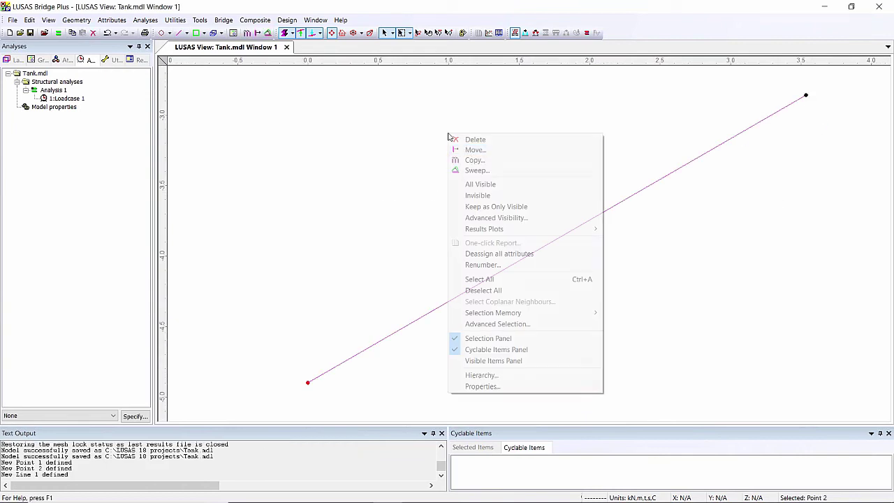
pyautogui.click(482, 169)
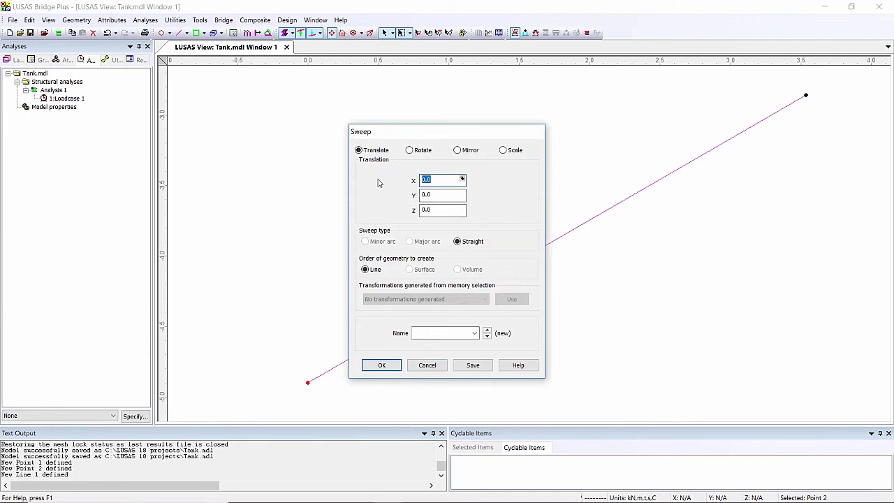
pyautogui.write('10')
pyautogui.doubleClick(444, 210)
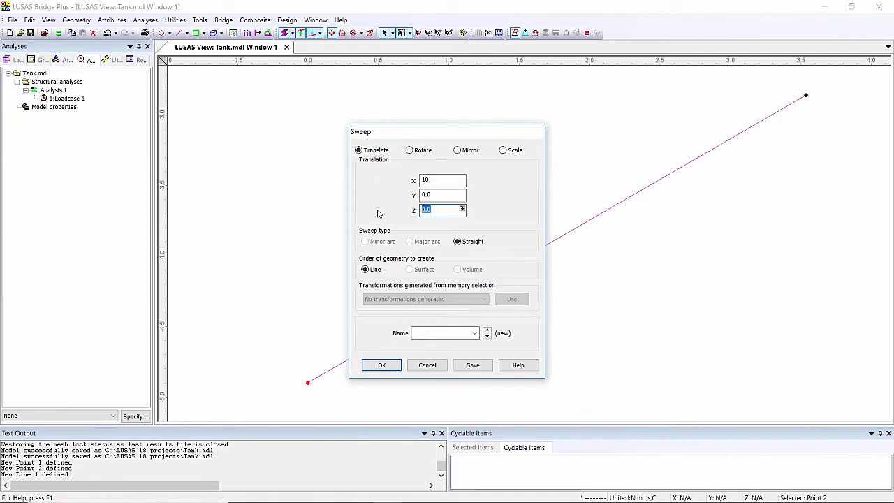
pyautogui.write('5')
pyautogui.click(381, 366)
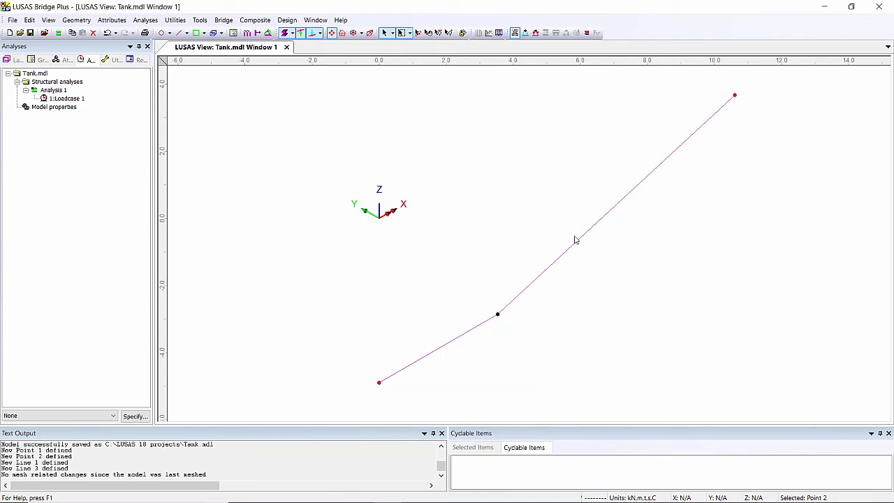
# Sweep the upper end point of the sloping line by Z 3 to create the vertical wall line
pyautogui.moveTo(723, 76); pyautogui.dragTo(767, 139)
pyautogui.rightClick(506, 142)
pyautogui.click(534, 176)
pyautogui.doubleClick(423, 211)
pyautogui.write('3')
pyautogui.click(375, 366)
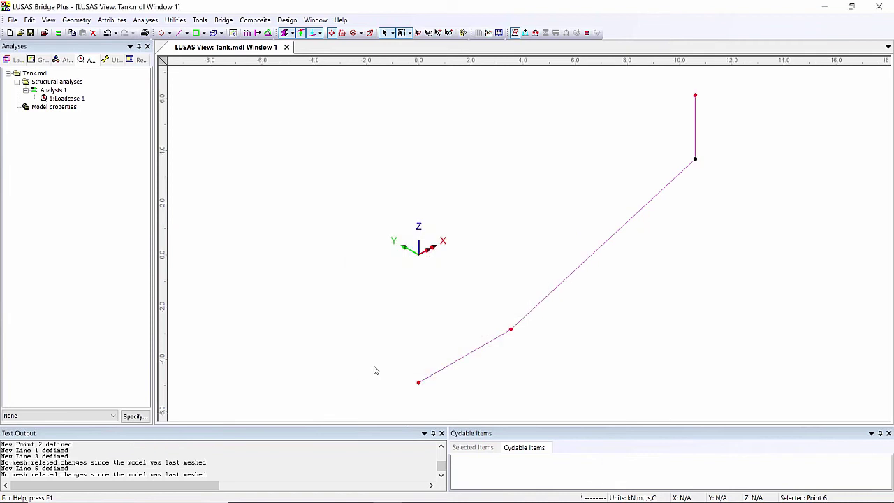
# Sweep the whole profile by rotating it 90 degrees about the Z-axis with minor arcs to create surfaces
pyautogui.moveTo(740, 70); pyautogui.dragTo(345, 409)
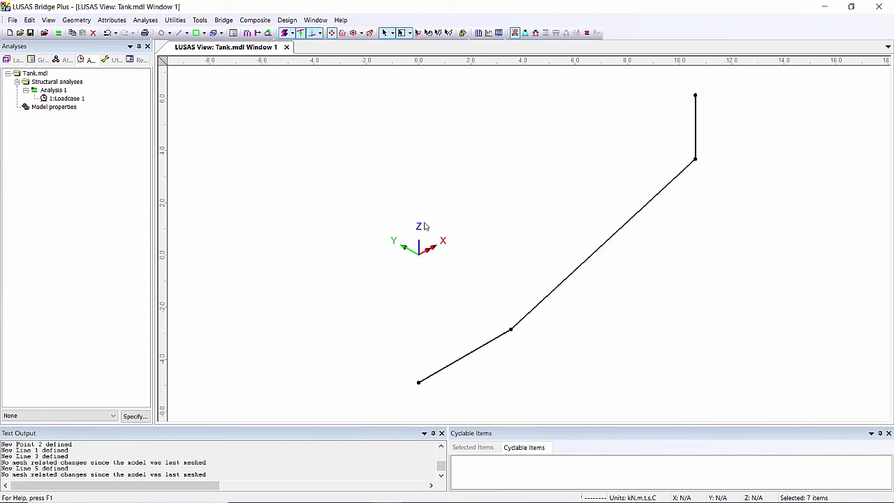
pyautogui.rightClick(368, 183)
pyautogui.click(388, 215)
pyautogui.click(409, 150)
pyautogui.doubleClick(376, 183)
pyautogui.write('90')
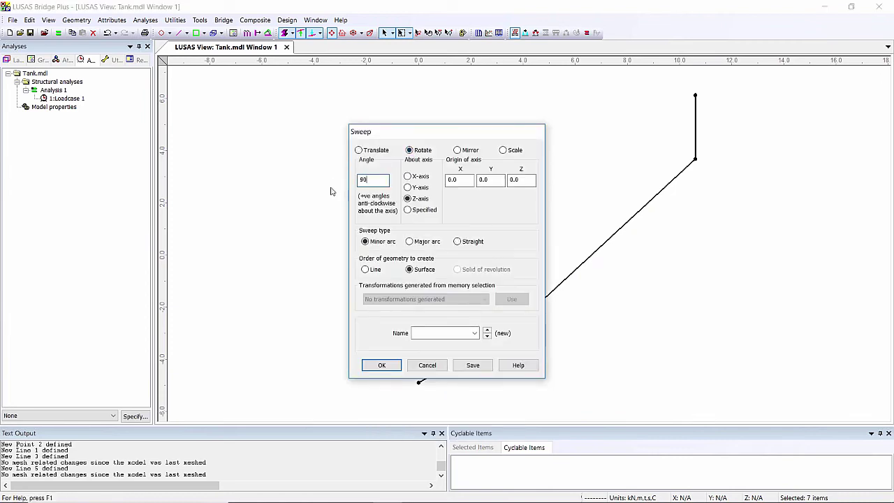
pyautogui.click(382, 365)
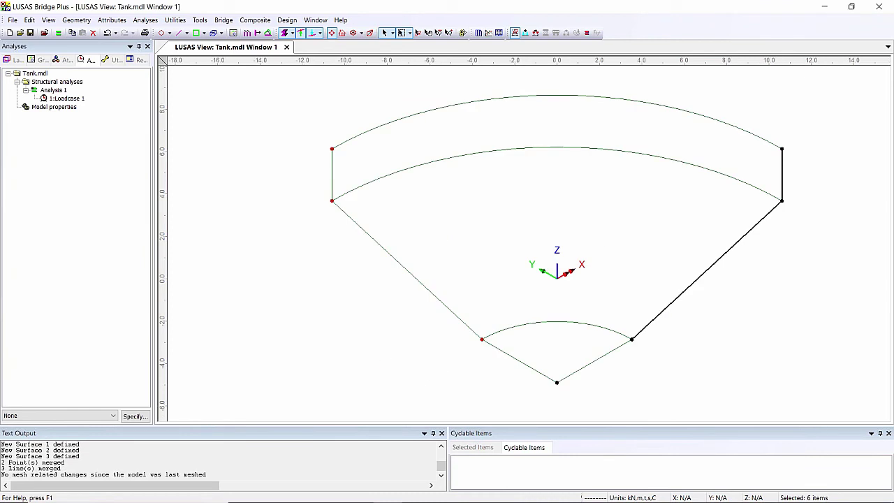
# Copy the whole quarter tank by rotating it 90 degrees about the Z-axis with three copies, then clear the selection
pyautogui.moveTo(277, 74); pyautogui.dragTo(837, 417)
pyautogui.rightClick(277, 144)
pyautogui.click(302, 169)
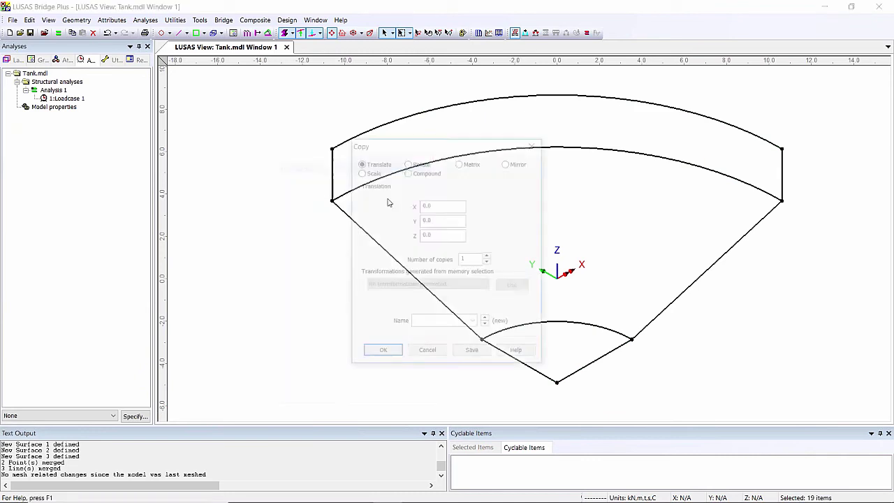
pyautogui.click(407, 163)
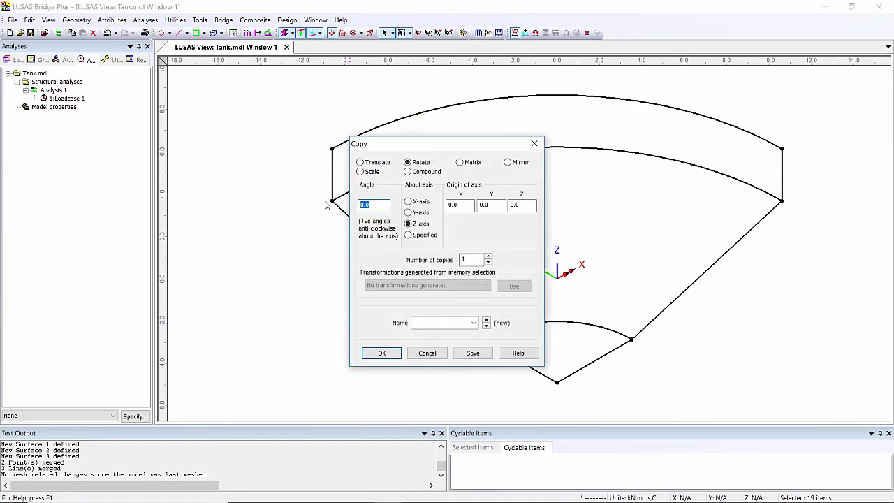
pyautogui.write('90')
pyautogui.click(488, 258)
pyautogui.click(488, 257)
pyautogui.click(382, 353)
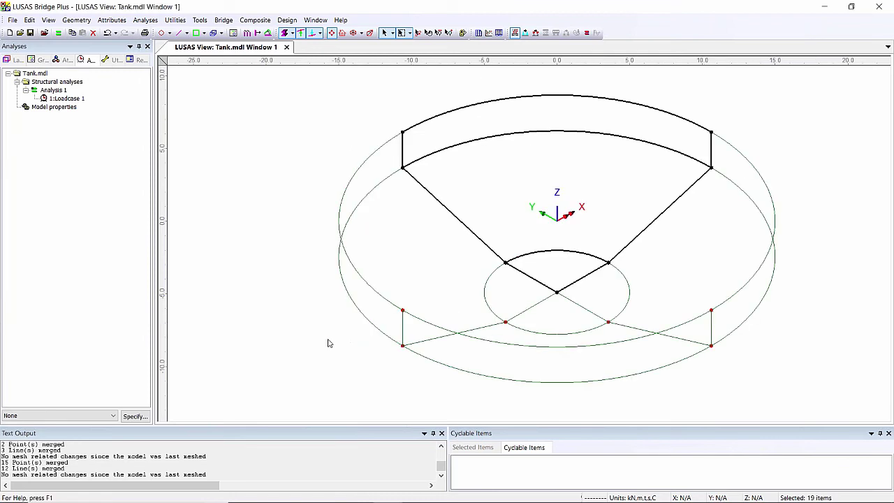
pyautogui.click(351, 344)
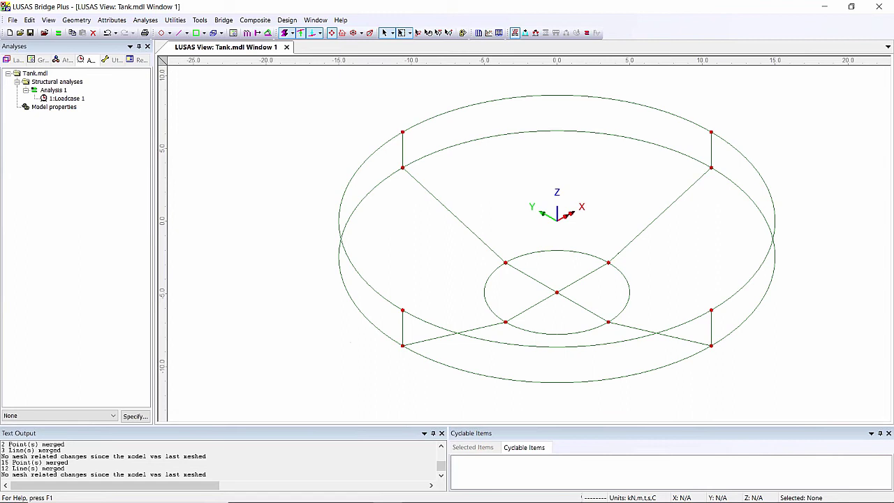
# Define a surface mesh attribute named "Thick shell" using quadratic quadrilateral thick shell elements, with automatic divisions off and element size 1.0
pyautogui.click(111, 20)
pyautogui.moveTo(120, 32)
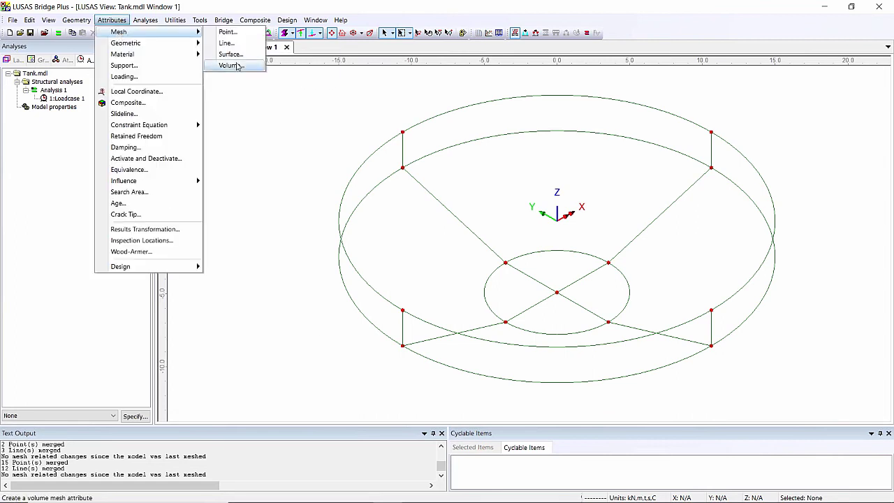
pyautogui.click(231, 54)
pyautogui.click(436, 214)
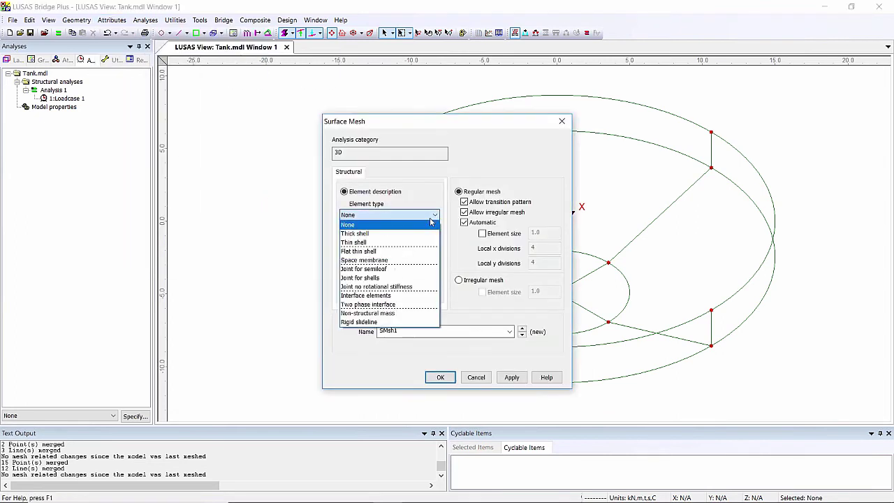
pyautogui.click(409, 235)
pyautogui.click(435, 259)
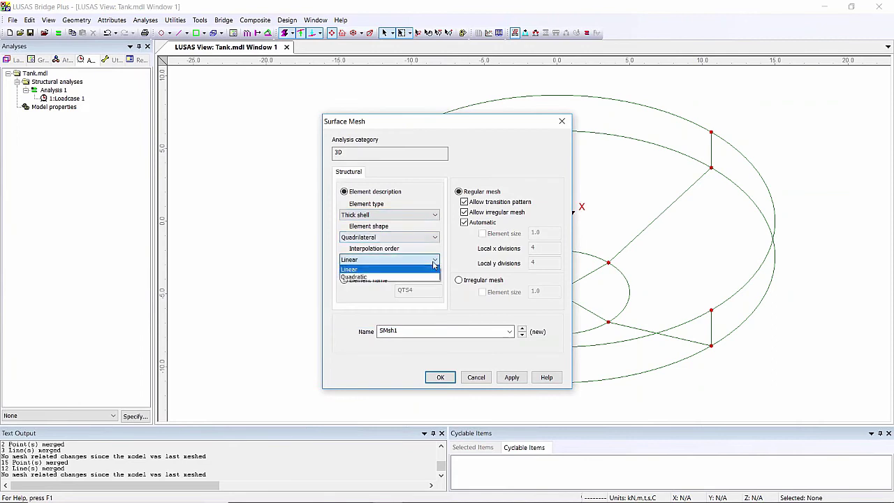
pyautogui.click(417, 276)
pyautogui.doubleClick(416, 330)
pyautogui.write('Thick shell')
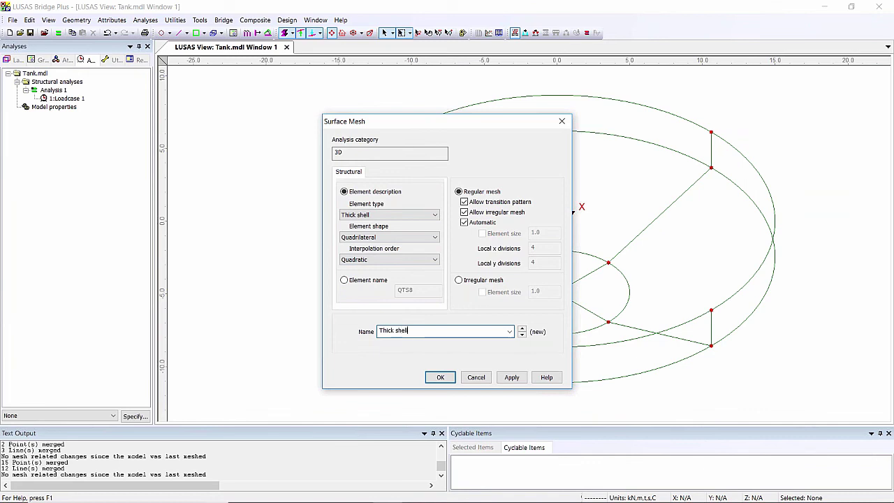
pyautogui.click(465, 222)
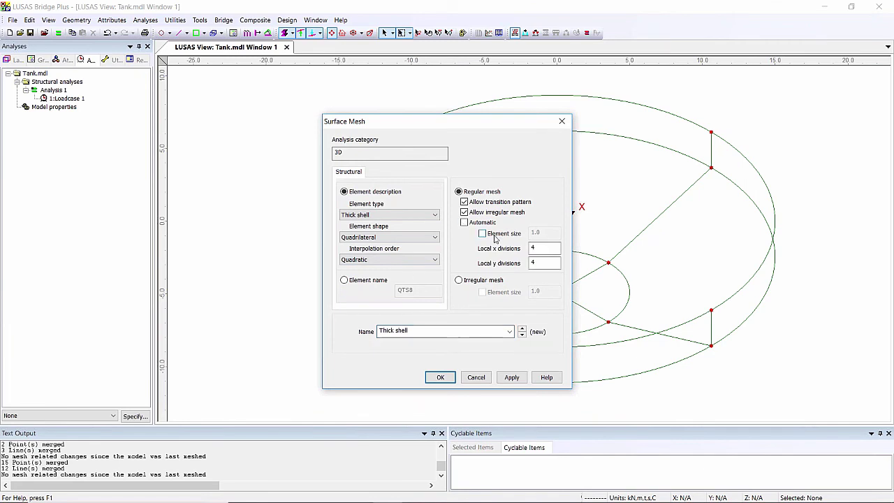
pyautogui.click(482, 234)
pyautogui.click(443, 377)
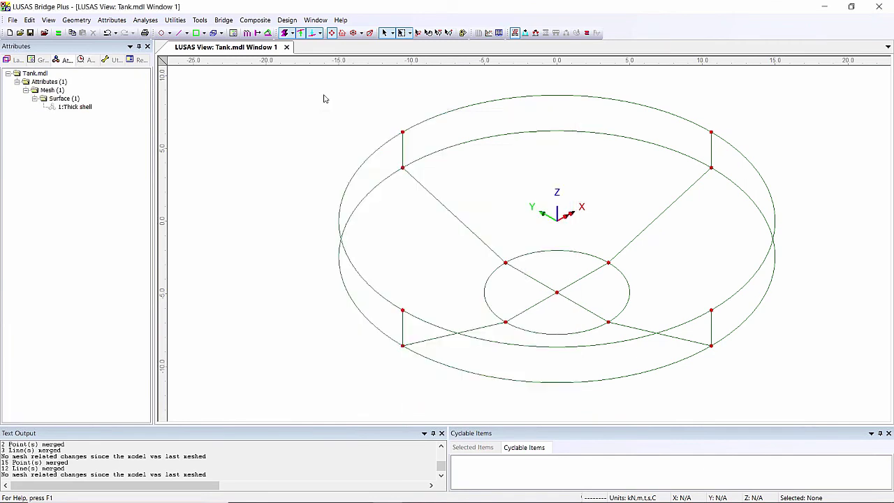
# Assign the Thick shell mesh to all of the tank geometry and clear the selection
pyautogui.moveTo(745, 409); pyautogui.dragTo(747, 410)
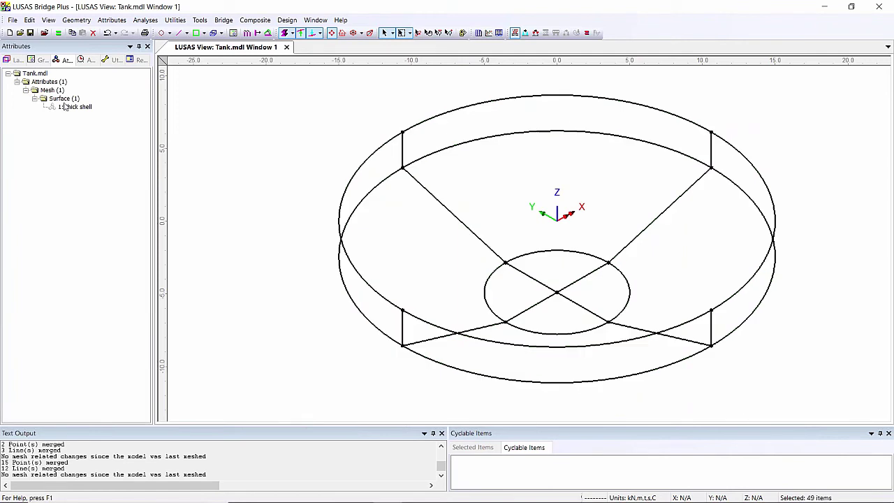
pyautogui.moveTo(70, 110); pyautogui.dragTo(249, 143)
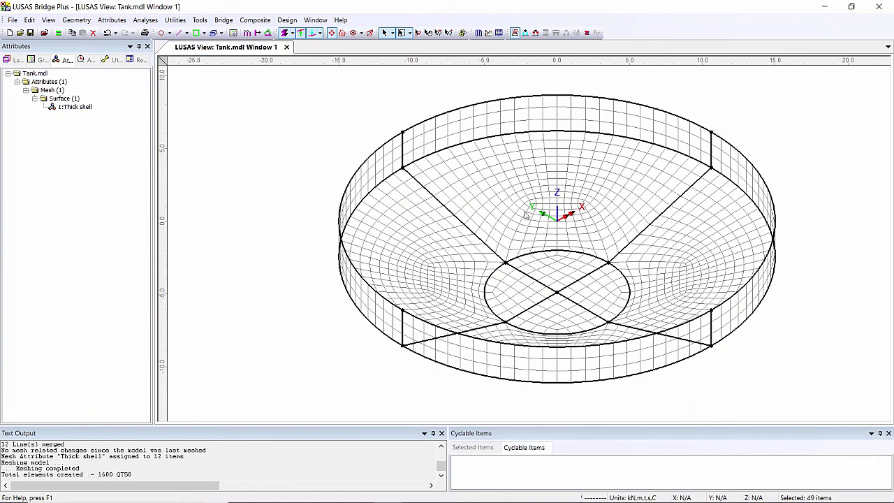
pyautogui.moveTo(533, 205)
pyautogui.click(275, 108)
# Define a geometric surface attribute with a thickness of 0.3 m, named "Thickness=0.3"
pyautogui.click(114, 20)
pyautogui.moveTo(143, 44)
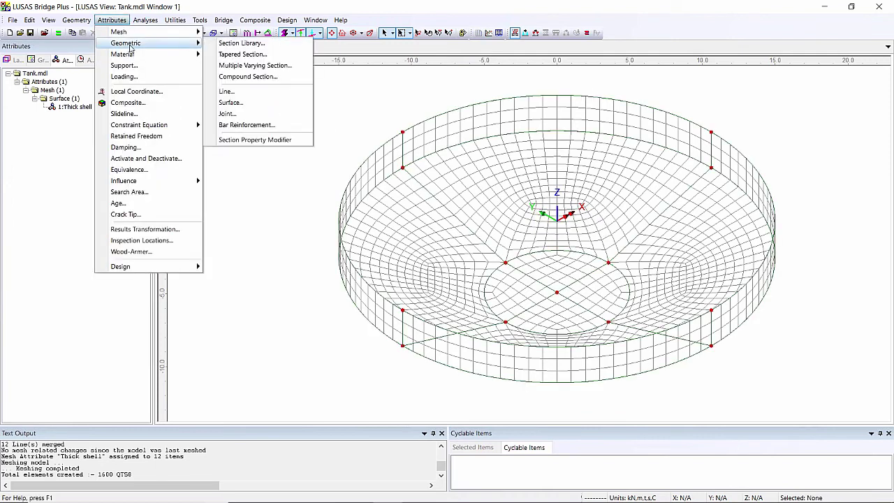
pyautogui.click(258, 108)
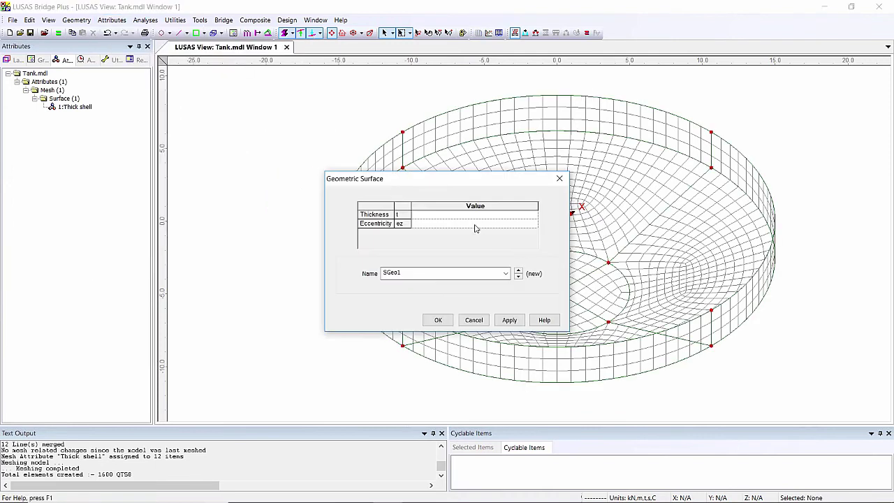
pyautogui.write('0.3')
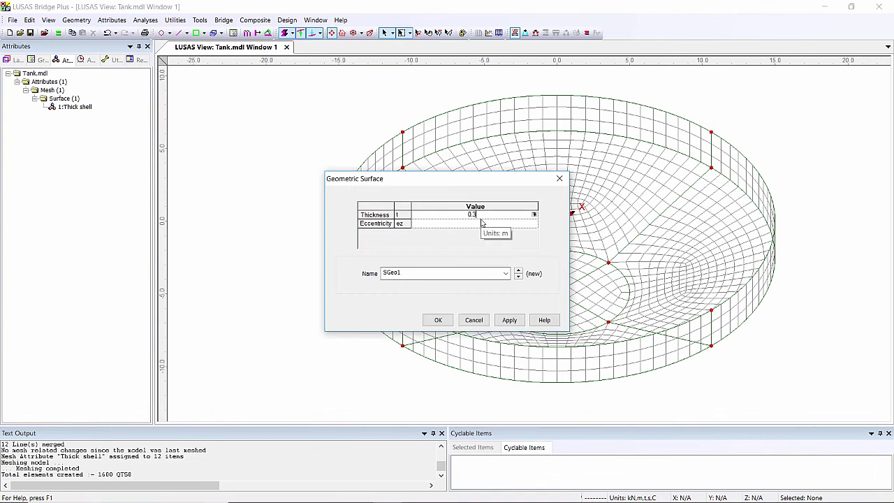
pyautogui.doubleClick(435, 273)
pyautogui.write('Thickness=0.3')
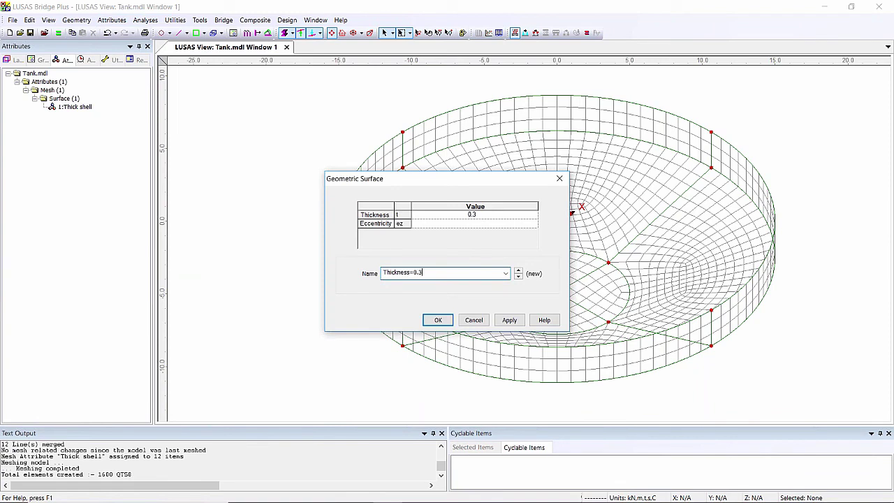
pyautogui.click(438, 320)
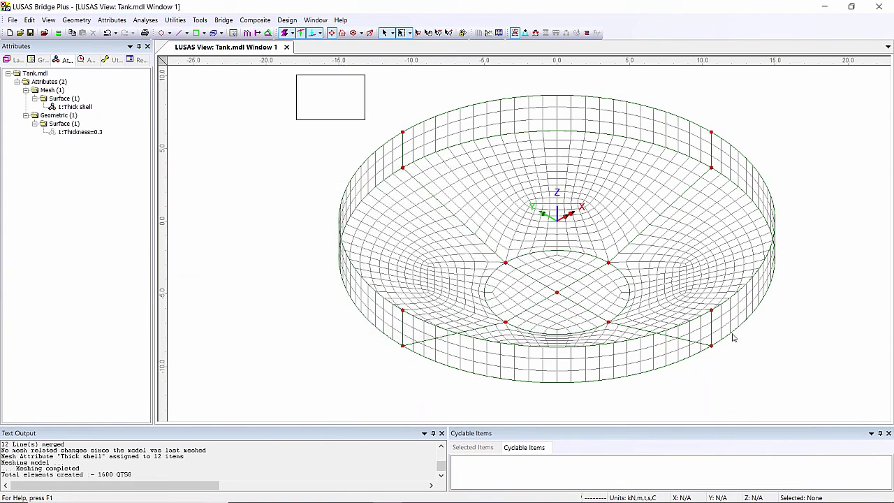
# Assign the Thickness=0.3 attribute to all of the tank geometry, then turn off the fleshed thickness display
pyautogui.hotkey('ctrl', 'a')
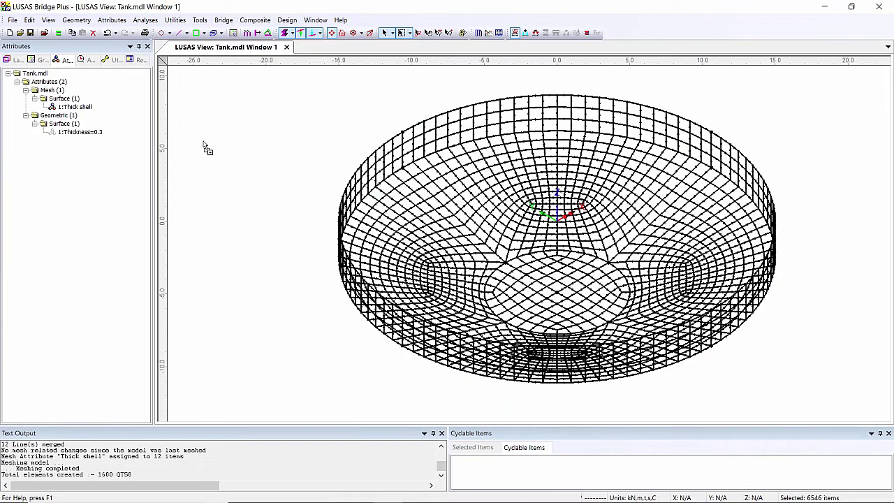
pyautogui.click(345, 179)
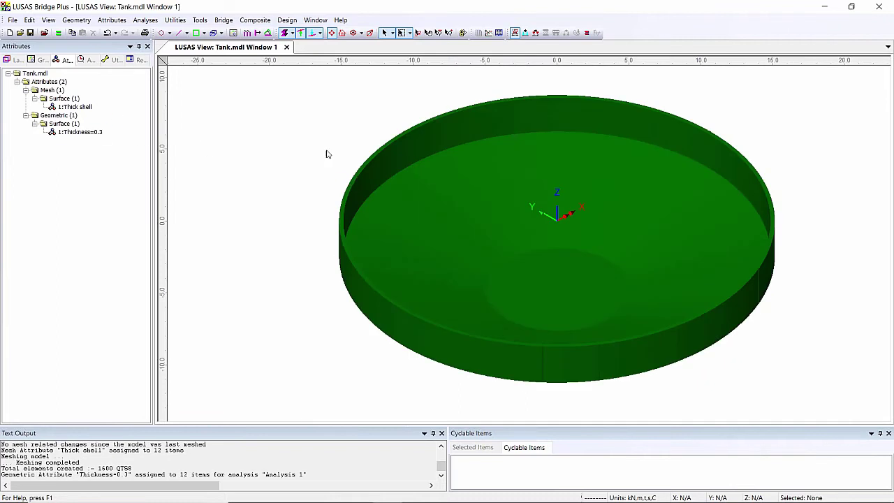
pyautogui.click(286, 33)
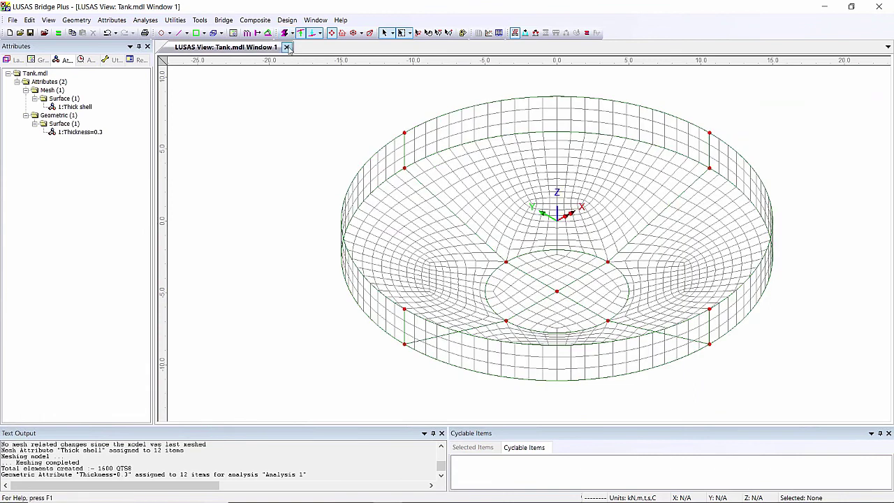
# Define a concrete material from the material library using region UK, standard EN1992-1-1:2004/2014 and grade C30/37
pyautogui.click(117, 24)
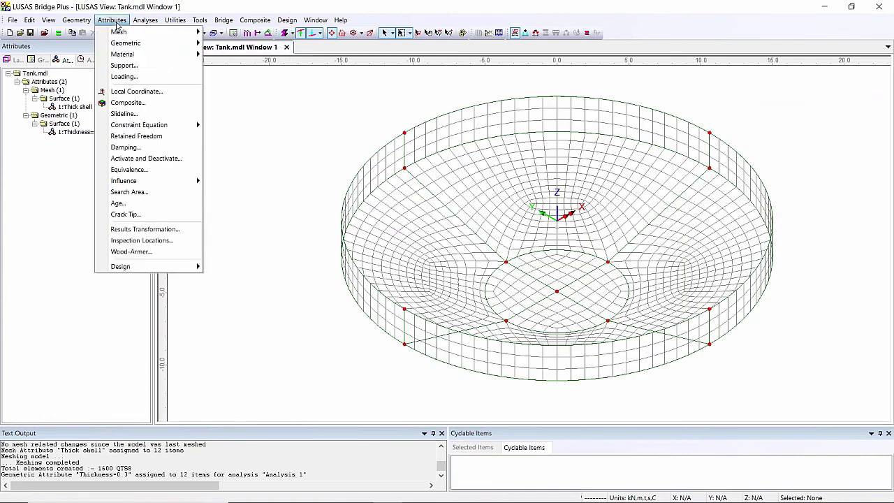
pyautogui.moveTo(154, 55)
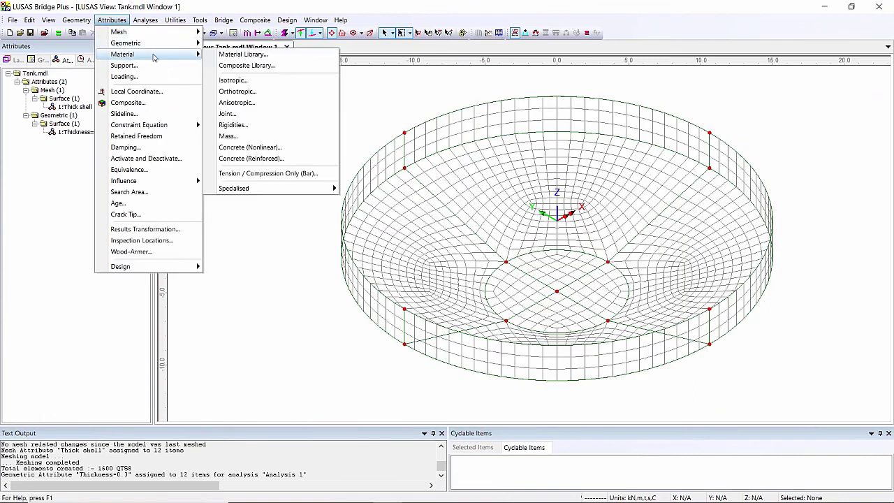
pyautogui.click(241, 54)
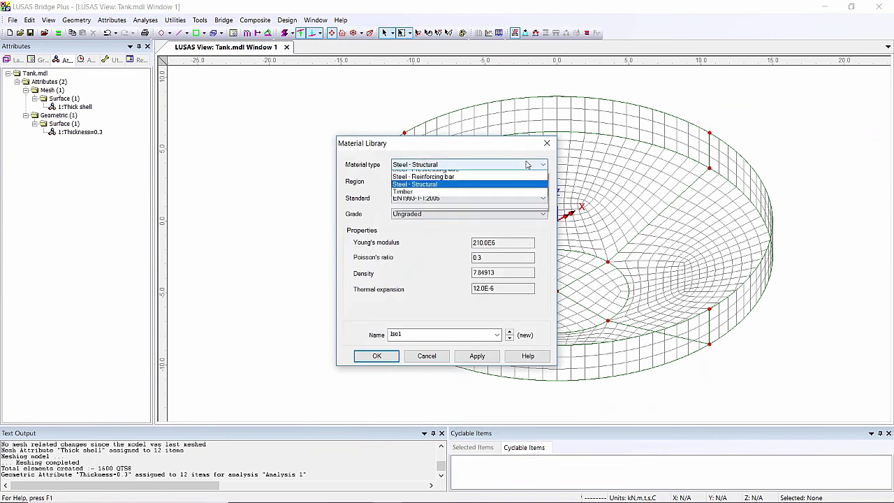
pyautogui.click(534, 165)
pyautogui.click(489, 204)
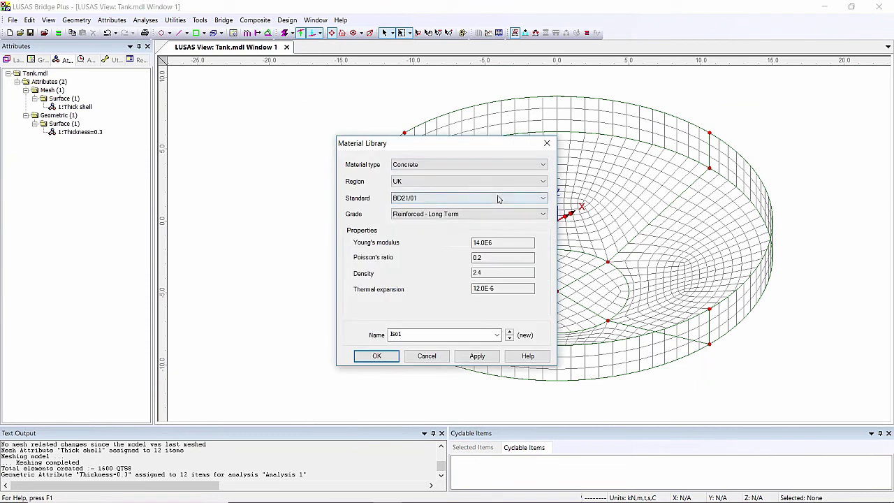
pyautogui.click(500, 198)
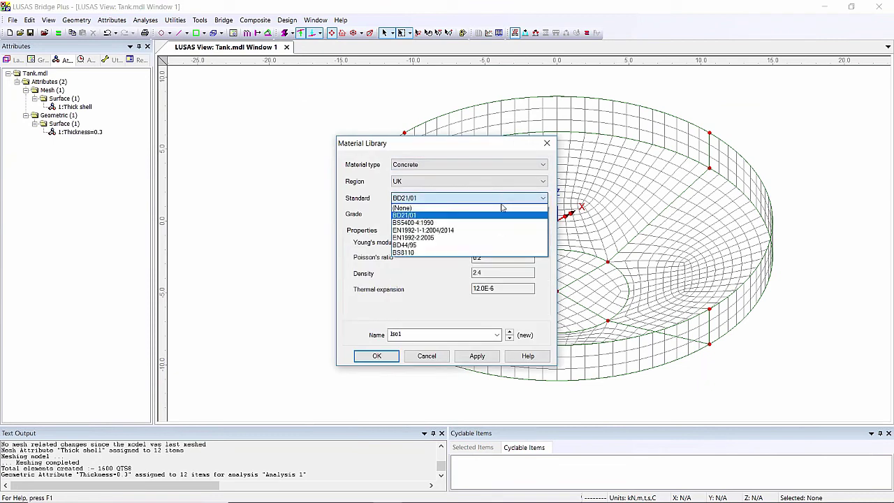
pyautogui.click(477, 233)
pyautogui.click(498, 214)
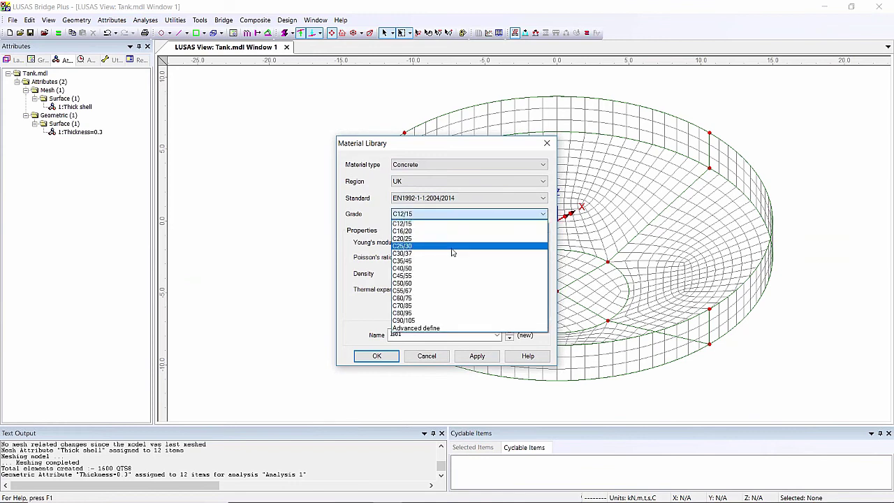
pyautogui.click(447, 253)
pyautogui.click(375, 356)
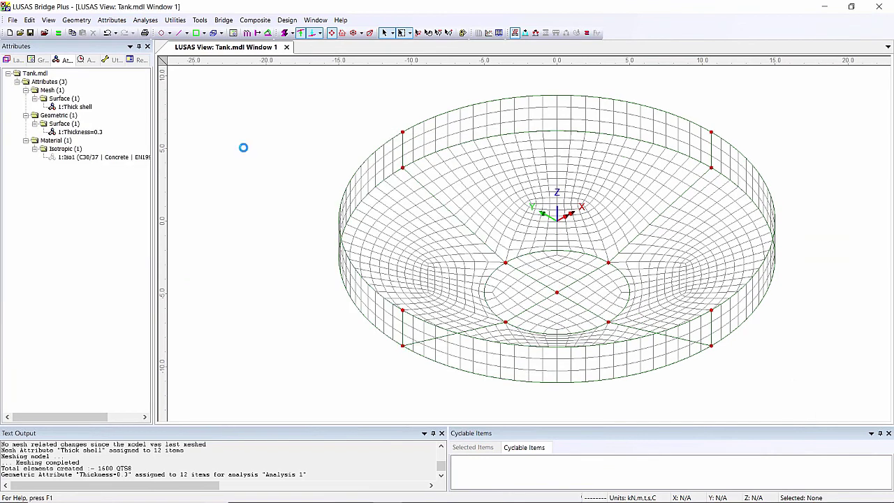
# Assign the C30/37 concrete material to all tank surfaces in Analysis 1
pyautogui.hotkey('ctrl', 'a')
pyautogui.moveTo(103, 158); pyautogui.dragTo(307, 172)
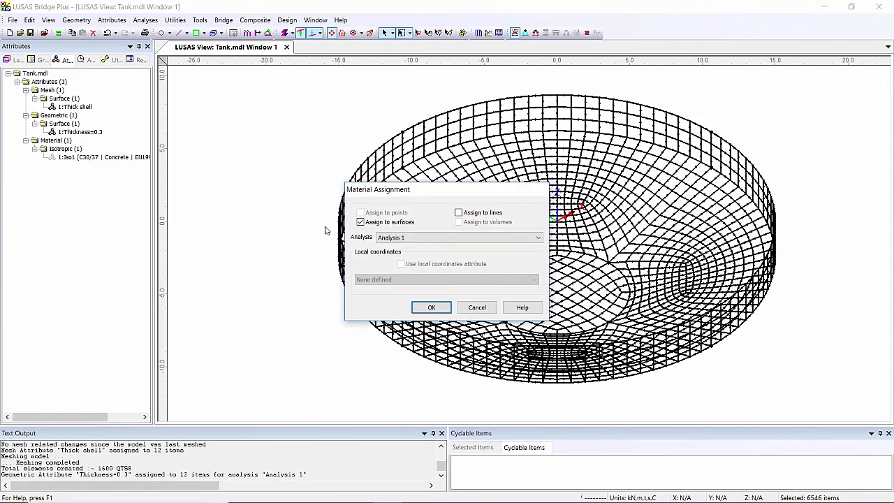
pyautogui.click(429, 305)
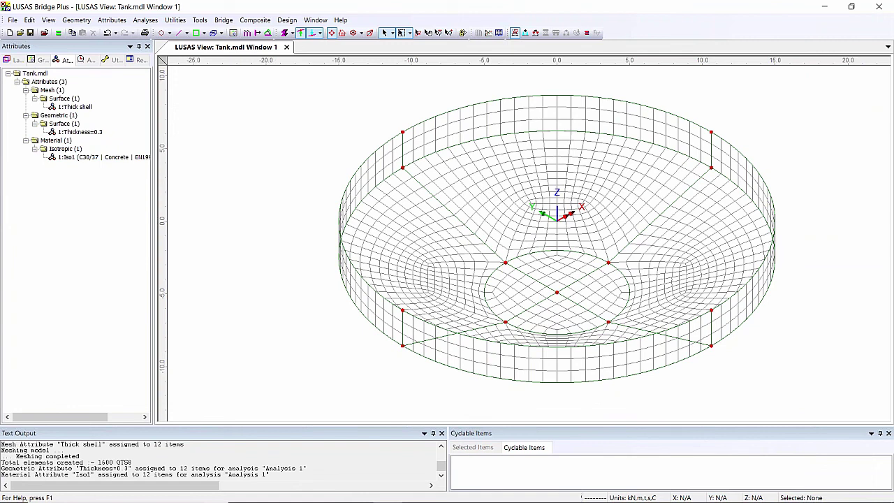
# Start a structural support attribute with a spring stiffness of 10e3 for translation in X, Y and Z
pyautogui.click(111, 20)
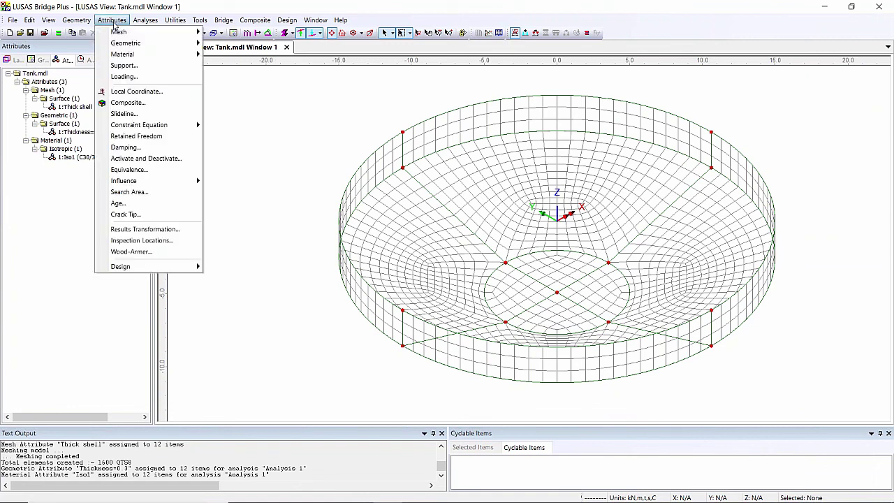
pyautogui.click(161, 72)
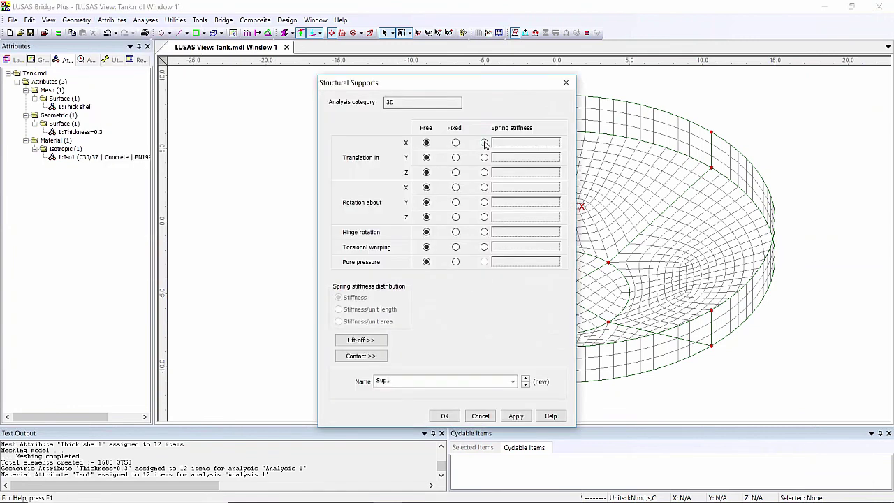
pyautogui.click(484, 142)
pyautogui.click(484, 157)
pyautogui.click(484, 172)
pyautogui.click(525, 143)
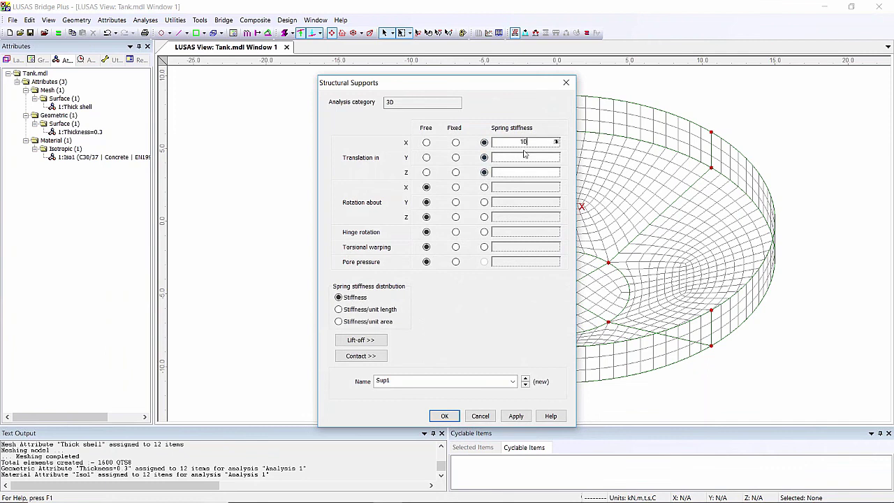
pyautogui.doubleClick(525, 143)
pyautogui.hotkey('ctrl', 'c')
pyautogui.click(535, 158)
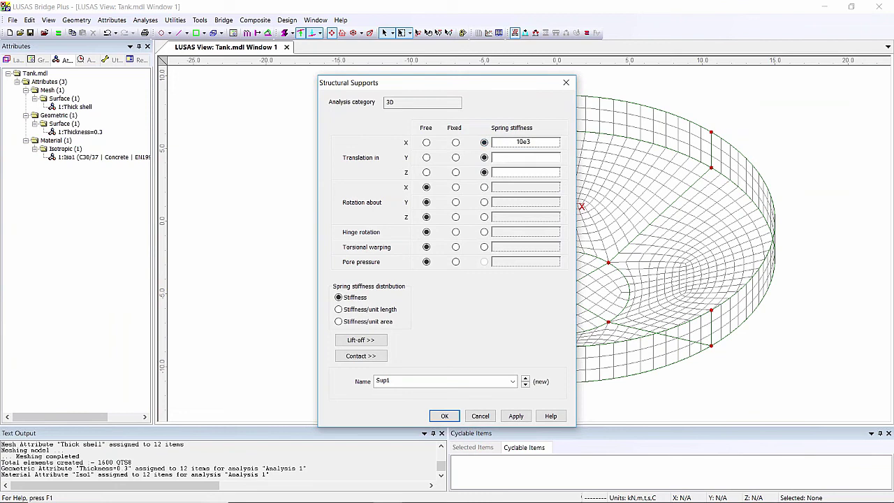
pyautogui.hotkey('ctrl', 'v')
pyautogui.click(537, 172)
pyautogui.hotkey('ctrl', 'v')
# Set the support's spring distribution to stiffness per unit area and create it with the name "Soil"
pyautogui.click(344, 323)
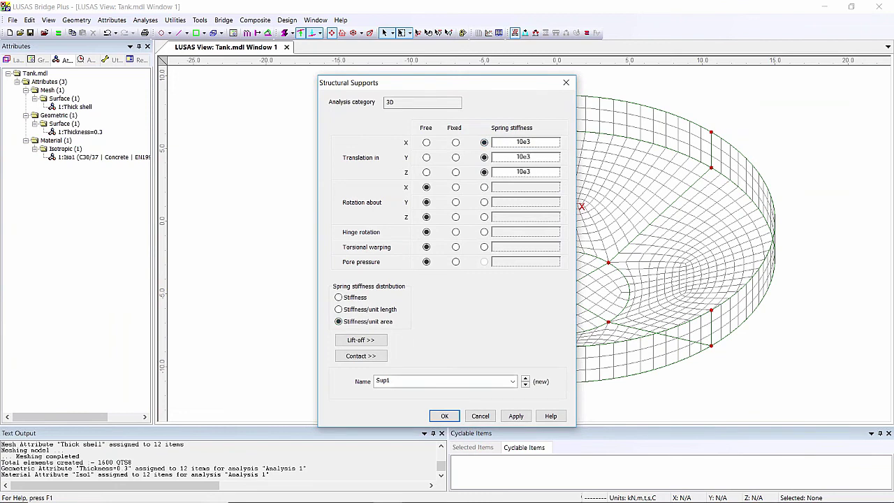
pyautogui.doubleClick(413, 381)
pyautogui.write('Soil')
pyautogui.click(447, 415)
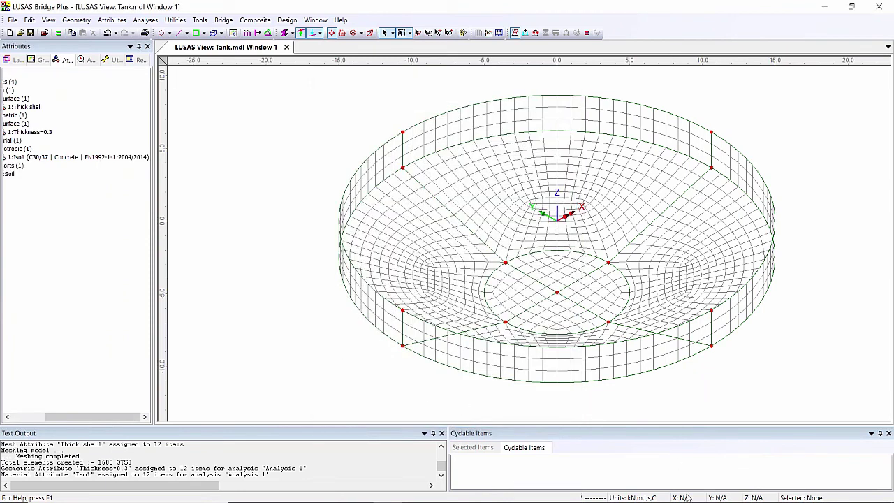
# Assign the Soil support to the tank's sloped and flat base surfaces for all Analysis 1 loadcases, then hide the support symbols
pyautogui.moveTo(237, 229); pyautogui.dragTo(893, 368)
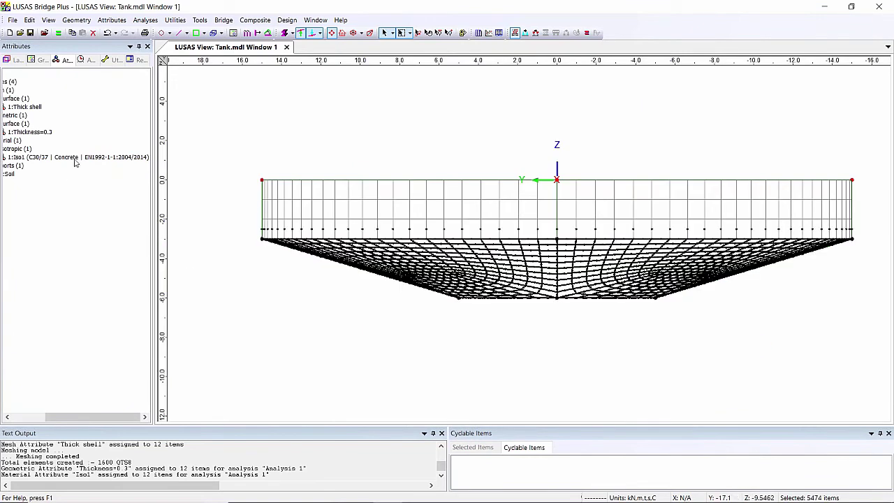
pyautogui.moveTo(10, 175); pyautogui.dragTo(277, 149)
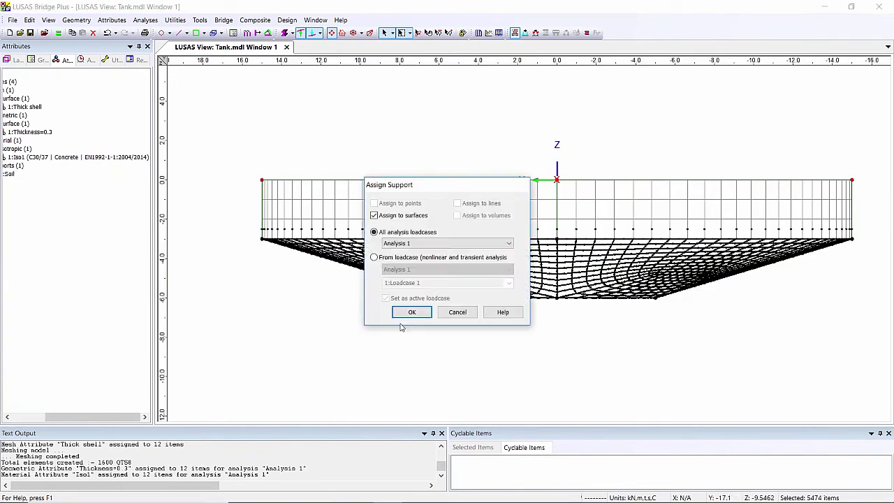
pyautogui.click(412, 311)
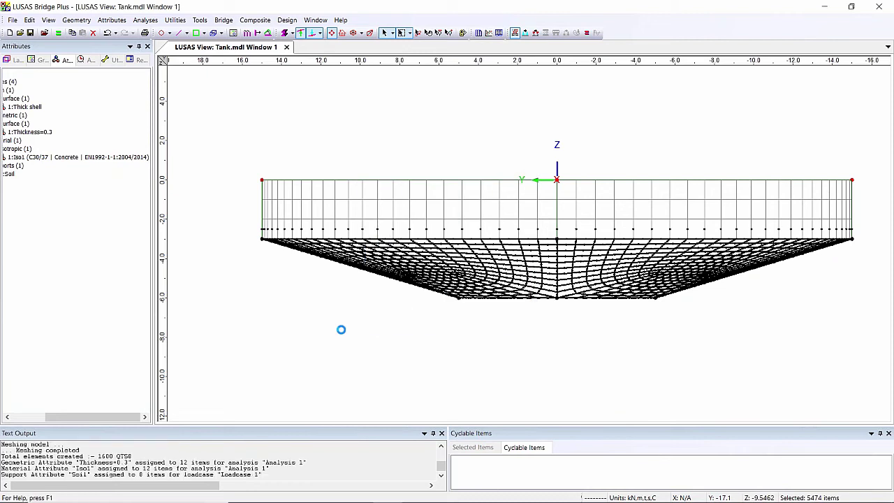
pyautogui.click(352, 33)
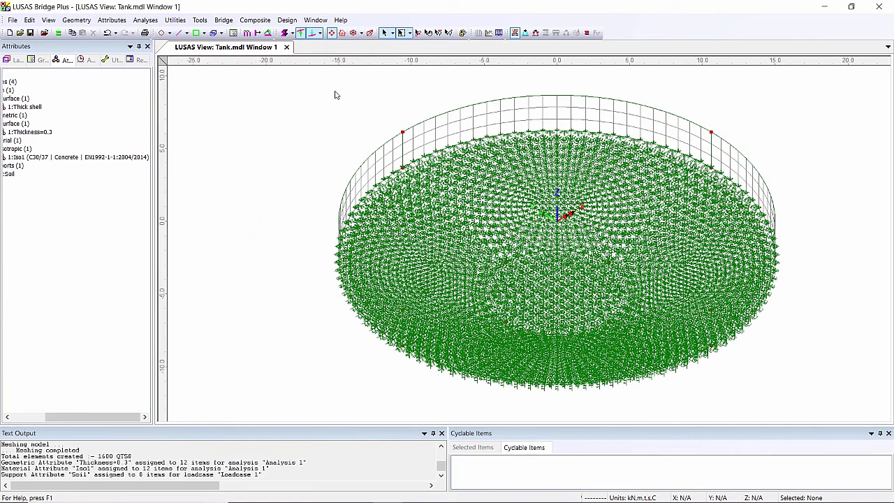
pyautogui.click(301, 33)
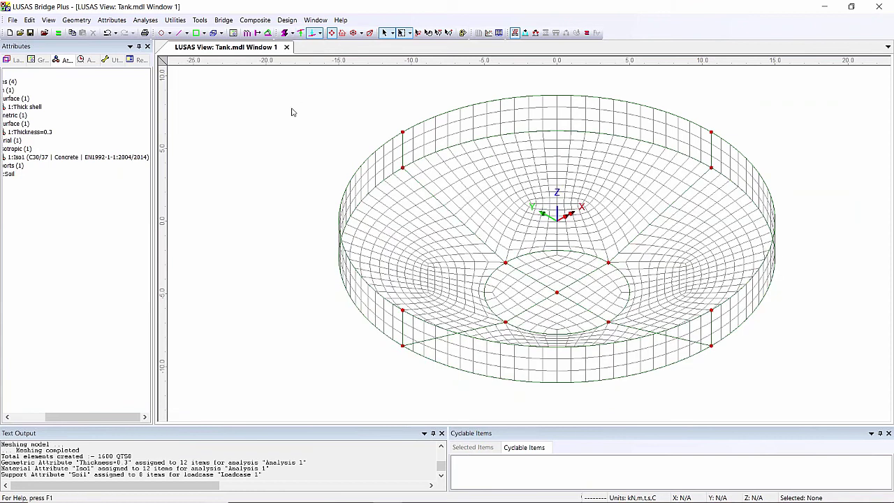
# Add gravity to Loadcase 1 and rename the loadcase as DL
pyautogui.click(85, 61)
pyautogui.rightClick(66, 116)
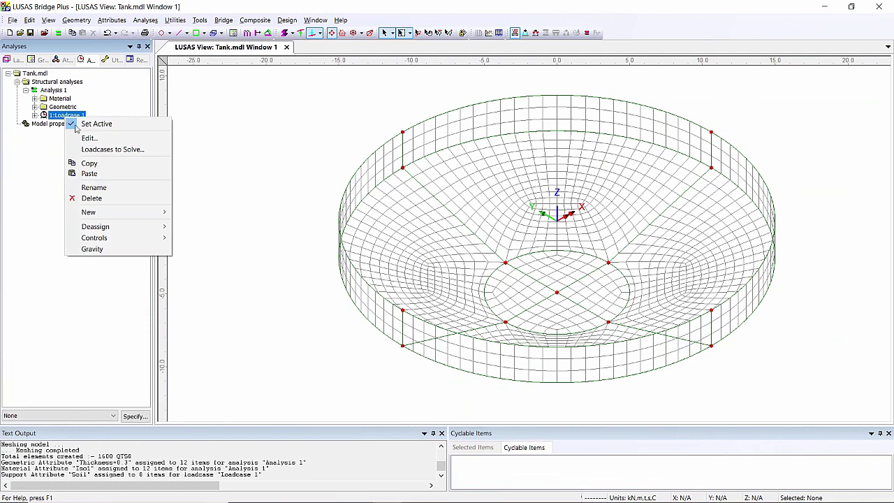
pyautogui.click(92, 250)
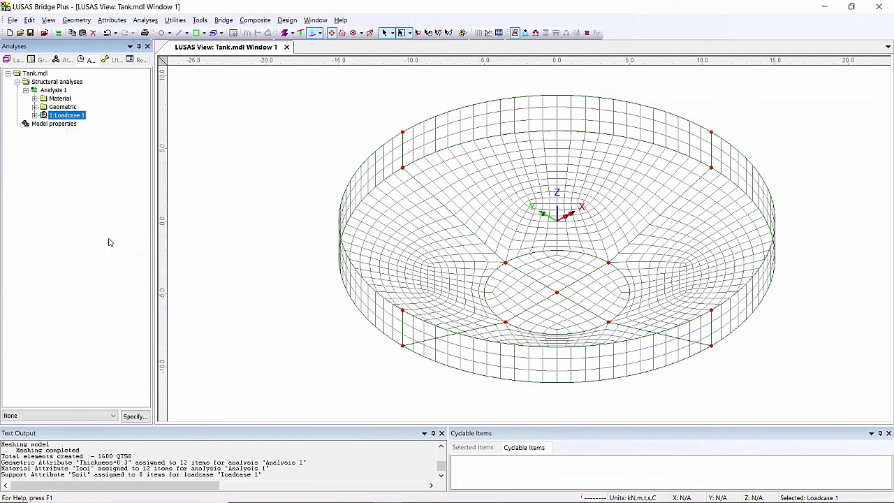
pyautogui.rightClick(81, 116)
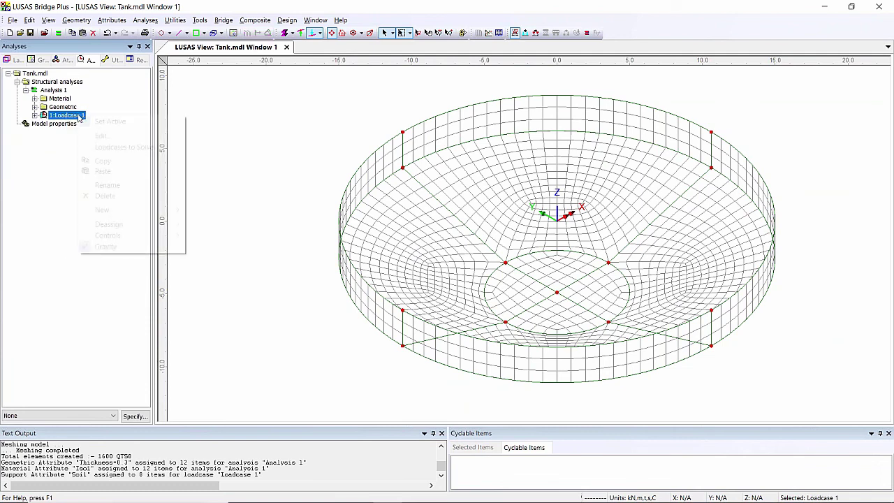
pyautogui.click(106, 185)
pyautogui.write('D')
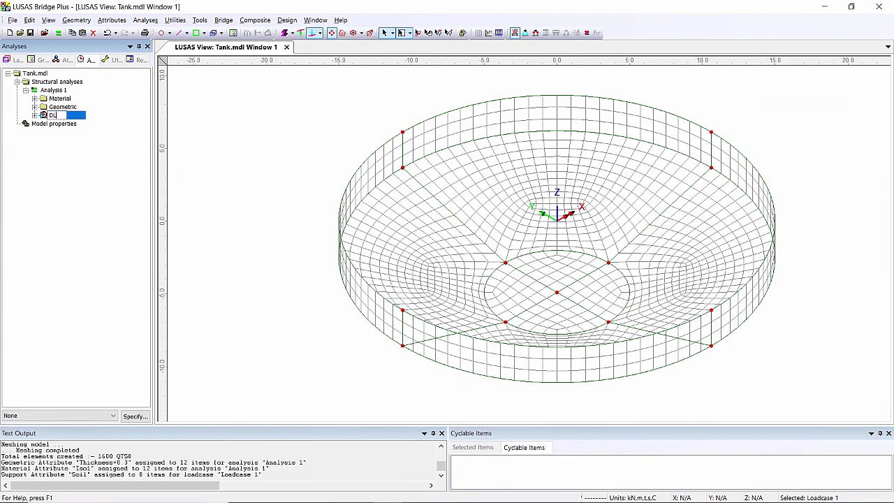
pyautogui.write('L')
pyautogui.press('Return')
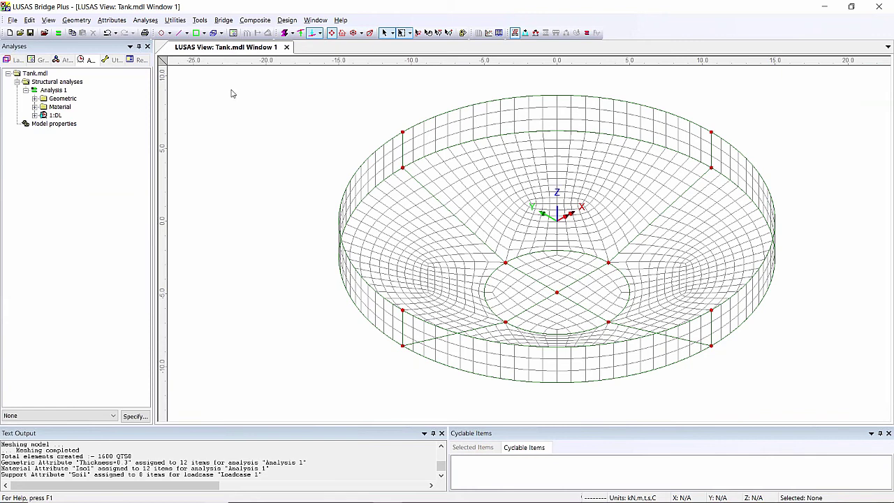
# Define a general field variation in global coordinates with the function -Z*1, named "Water pressure"
pyautogui.click(181, 22)
pyautogui.click(199, 50)
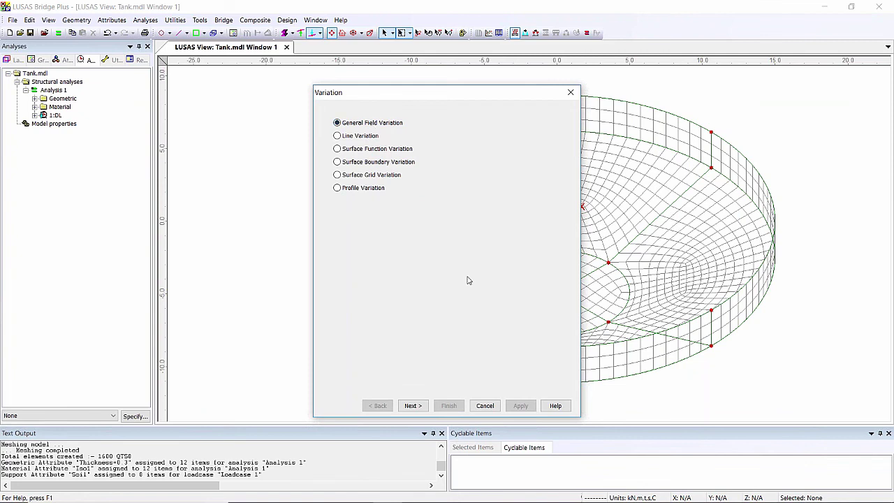
pyautogui.click(413, 405)
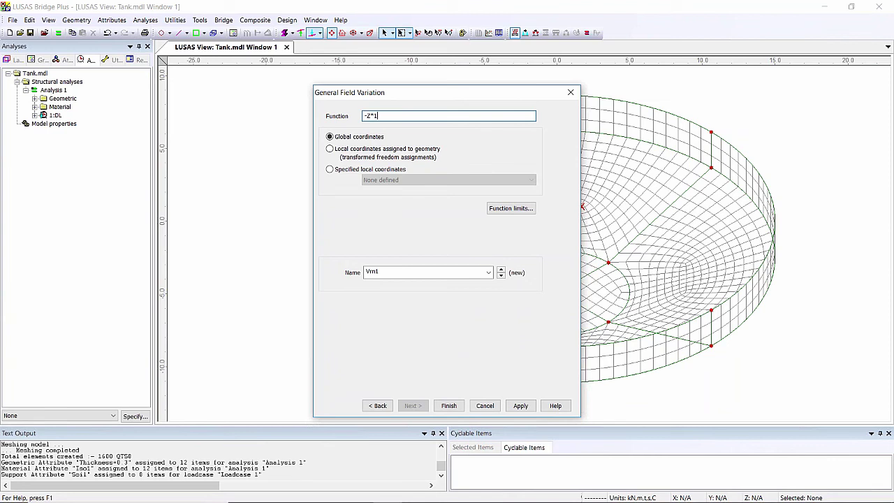
pyautogui.click(396, 276)
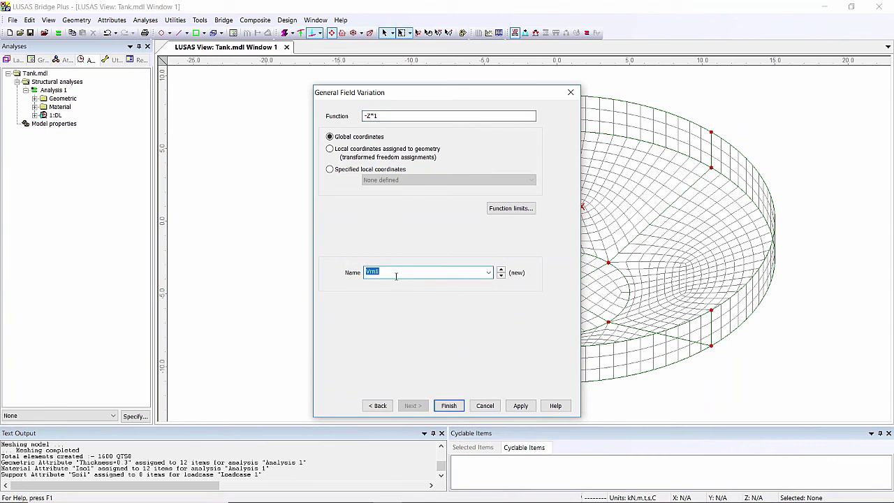
pyautogui.write('Water pressure')
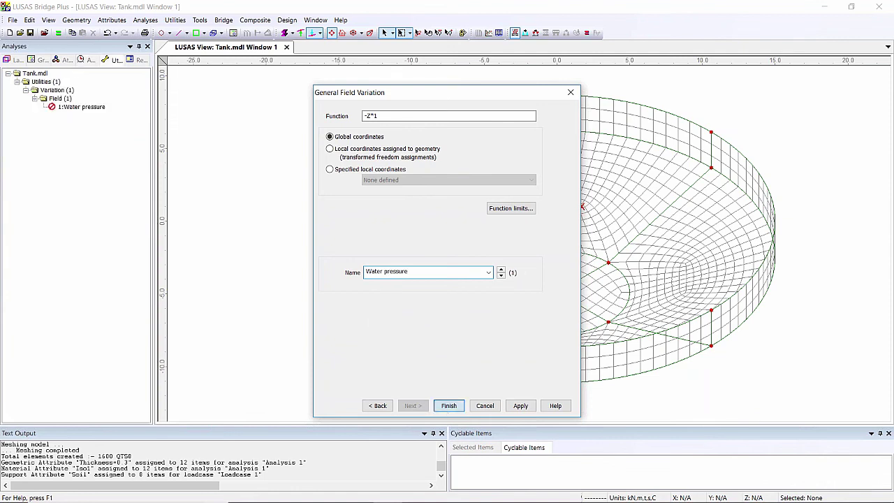
pyautogui.click(448, 406)
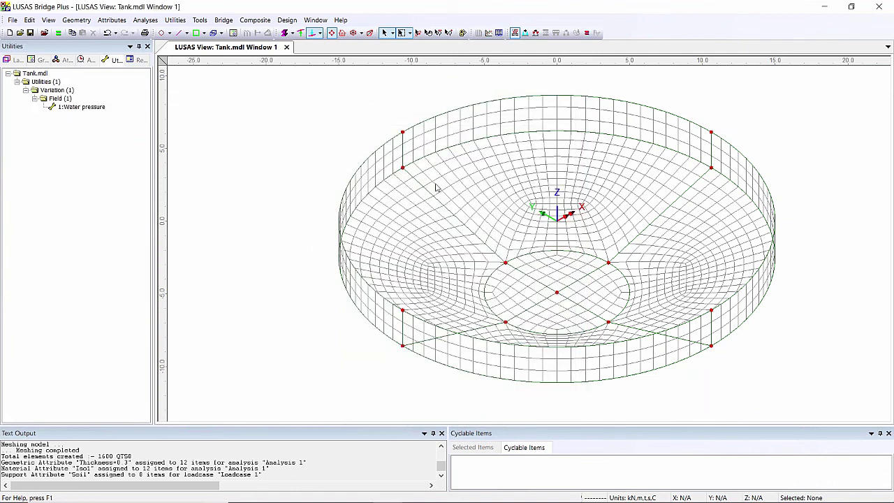
# Start a new structural loading attribute of the Local Distributed type and set its distribution to Area
pyautogui.click(105, 21)
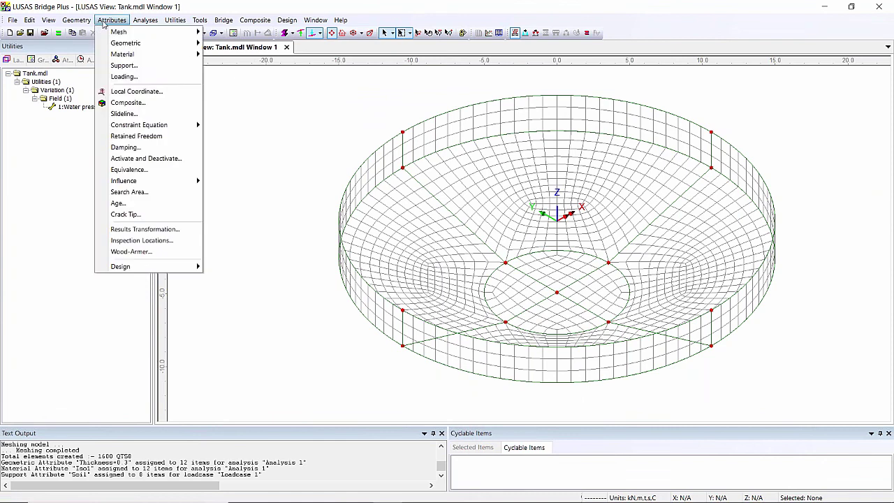
pyautogui.click(136, 77)
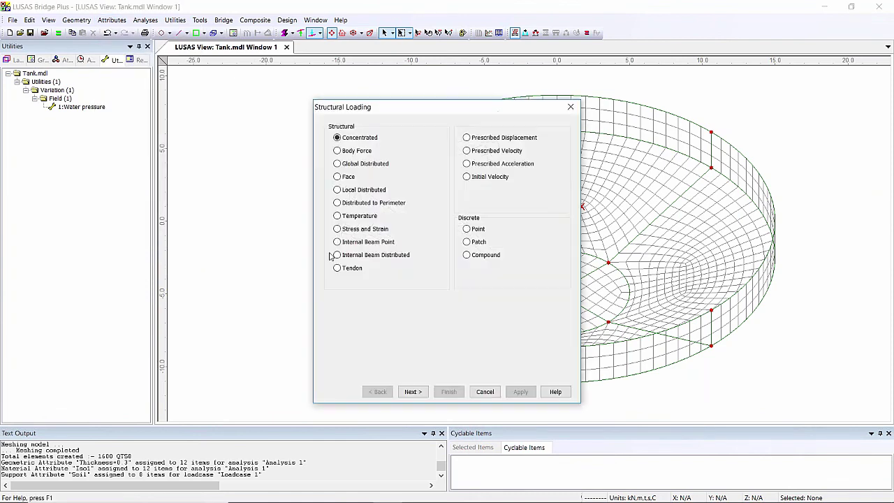
pyautogui.click(338, 189)
pyautogui.click(418, 396)
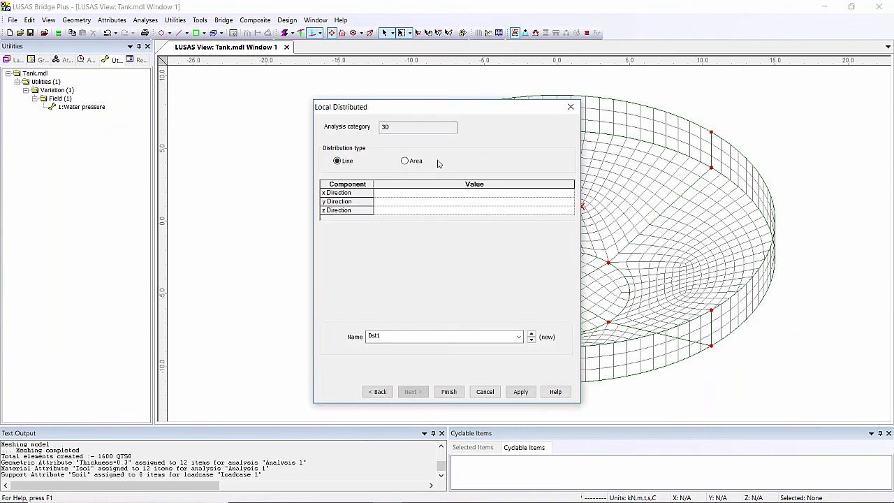
pyautogui.click(405, 161)
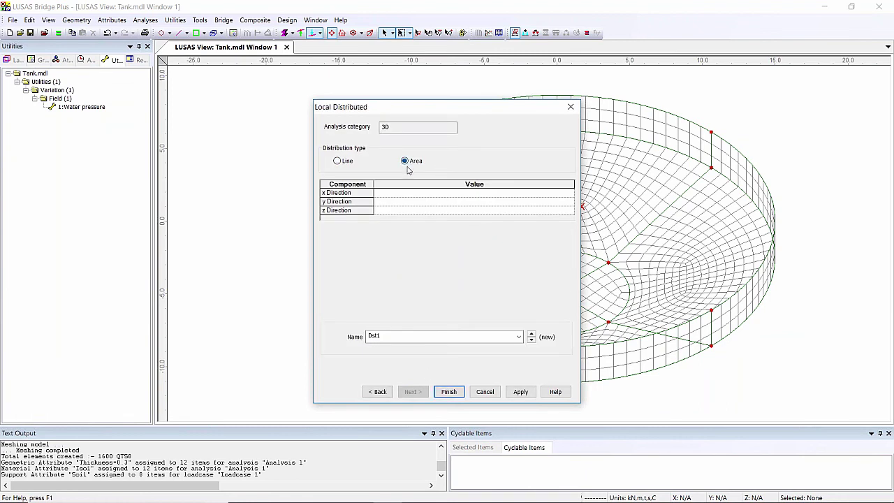
# Set the load's z direction to -9.81 multiplied by the Water pressure variation and create it with the name "Water load"
pyautogui.click(465, 211)
pyautogui.write('-9.81*')
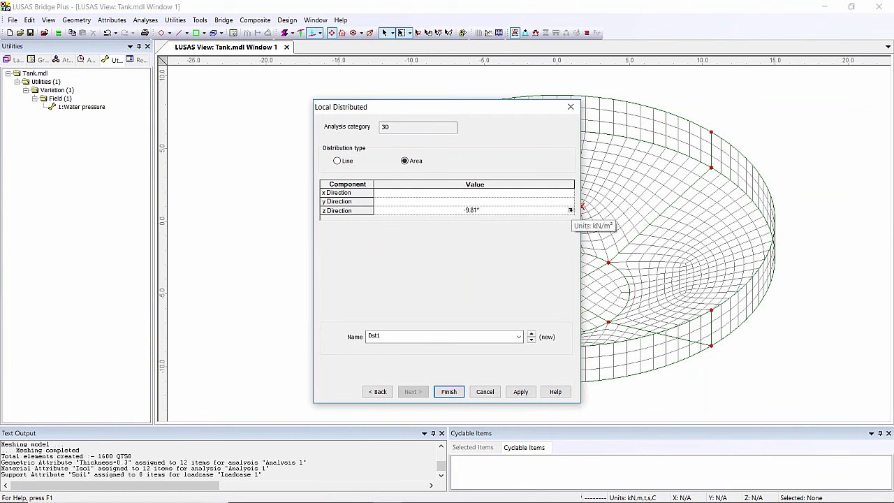
pyautogui.click(569, 209)
pyautogui.click(509, 289)
pyautogui.click(495, 304)
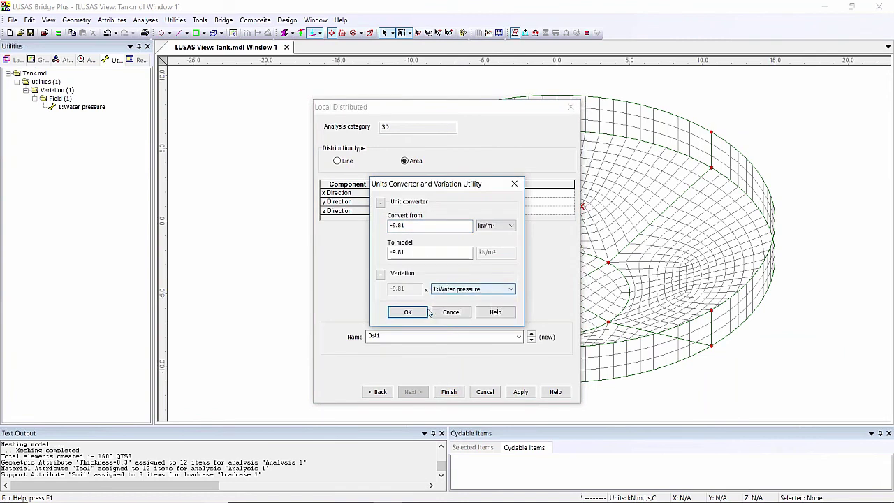
pyautogui.click(416, 312)
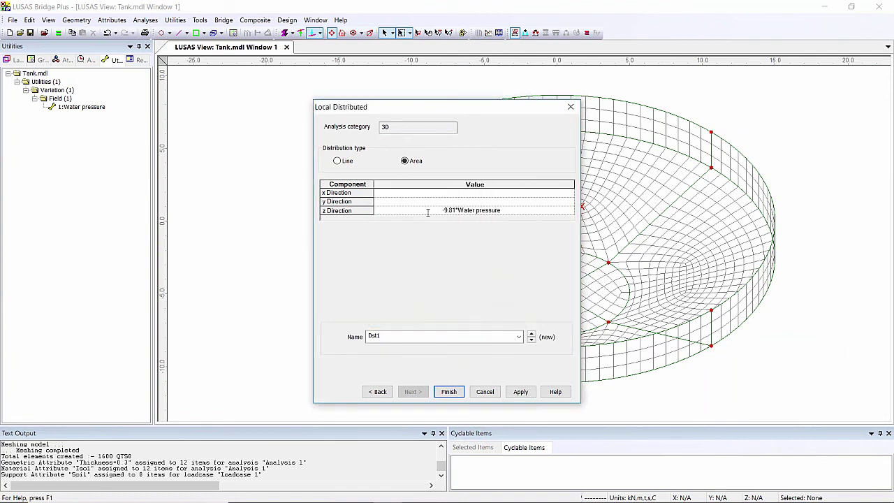
pyautogui.doubleClick(410, 338)
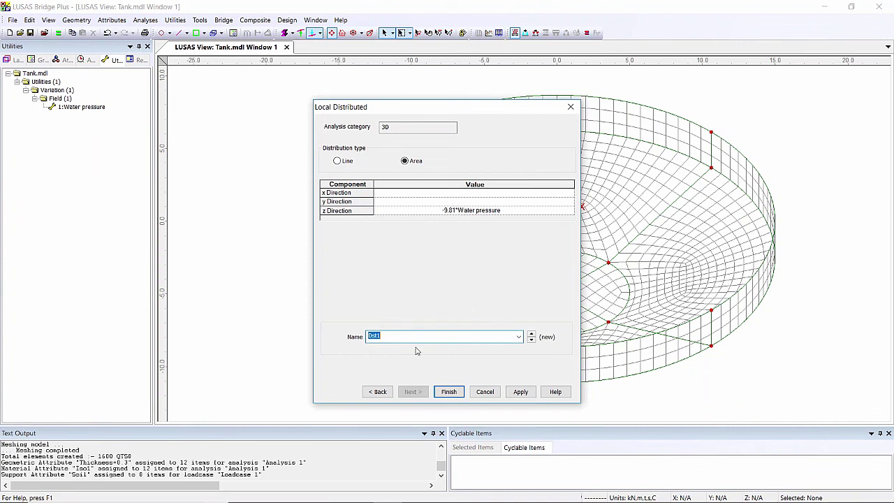
pyautogui.write('Water load')
pyautogui.click(449, 392)
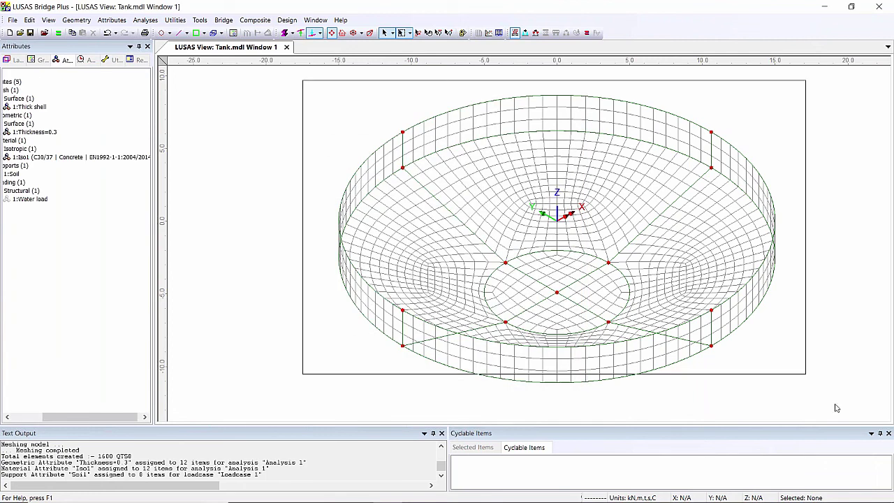
# Assign Water load to all the tank's surfaces in a new single loadcase "Water" of Analysis 1, then deselect the model
pyautogui.hotkey('ctrl', 'a')
pyautogui.moveTo(35, 202); pyautogui.dragTo(292, 203)
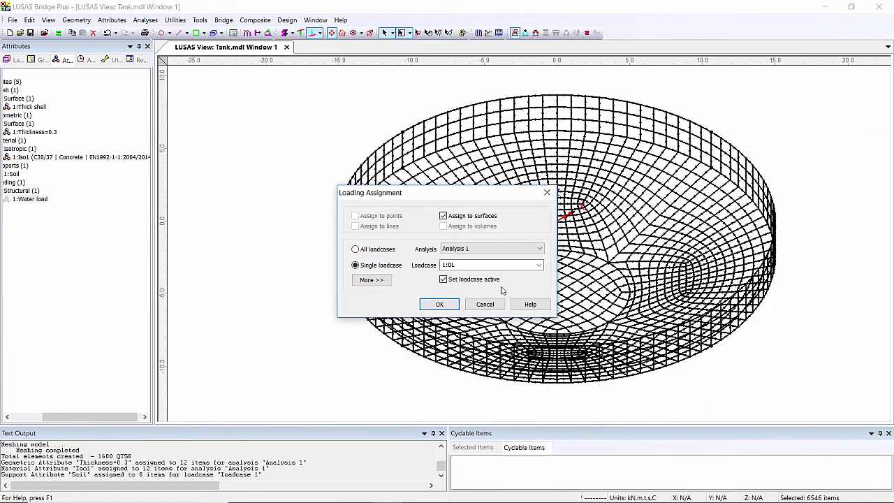
pyautogui.click(519, 264)
pyautogui.write('Water')
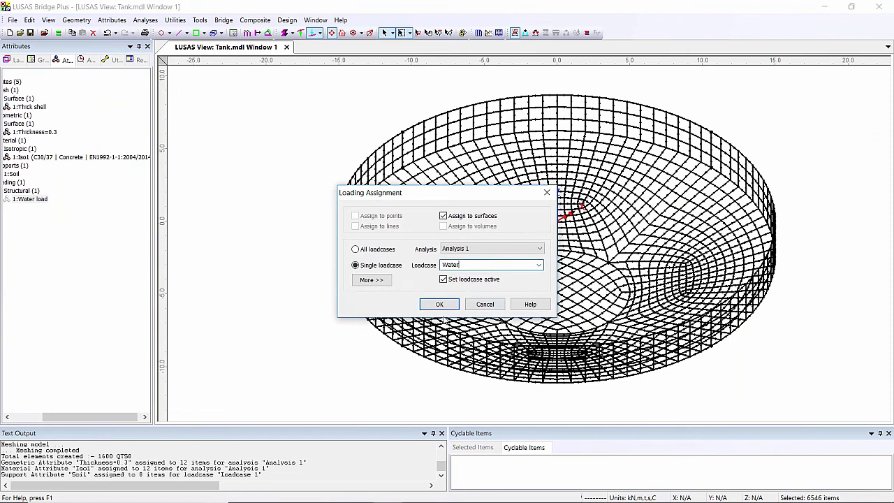
pyautogui.click(439, 304)
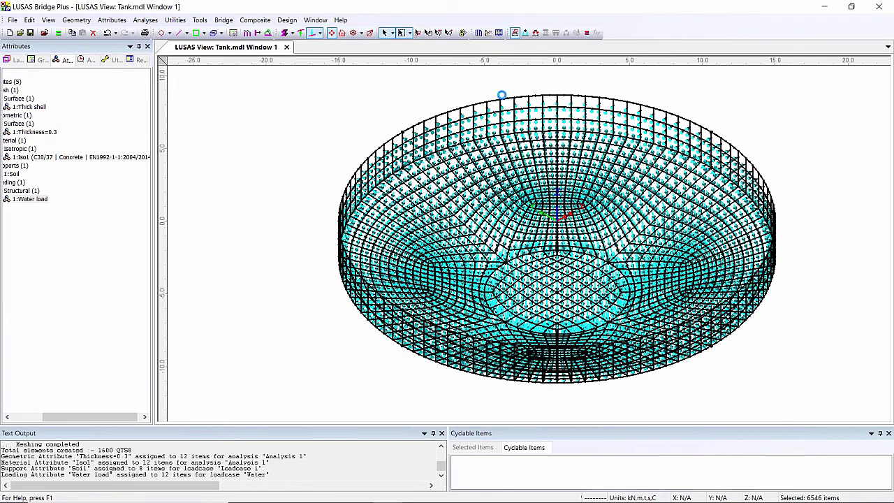
pyautogui.press('Escape')
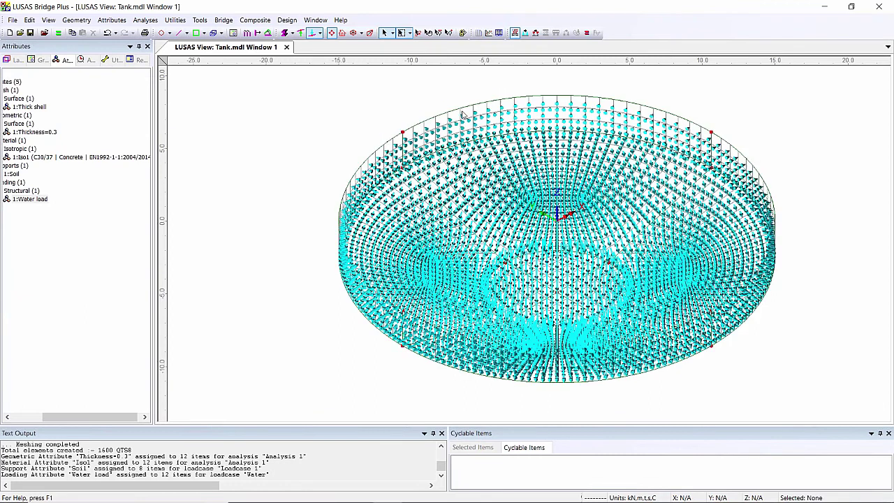
pyautogui.moveTo(487, 106)
pyautogui.moveTo(476, 167)
# Start a basic factored combination and include the DL and Water loadcases in it
pyautogui.click(88, 60)
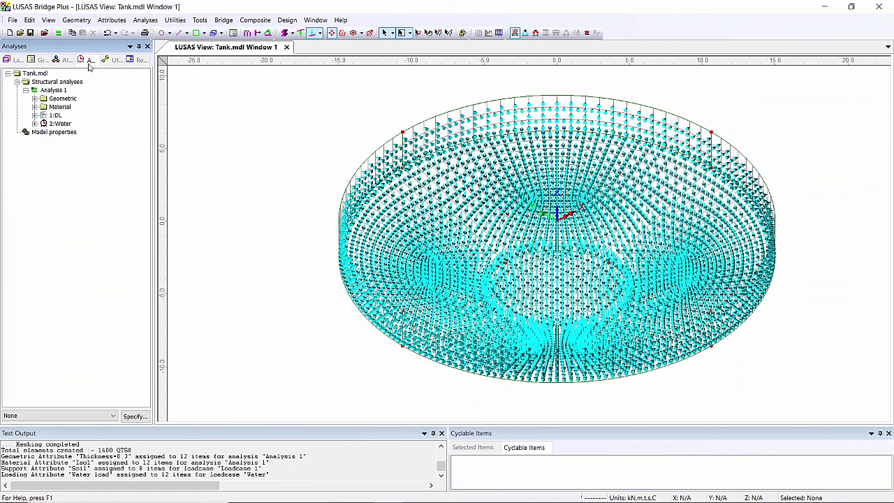
pyautogui.click(287, 19)
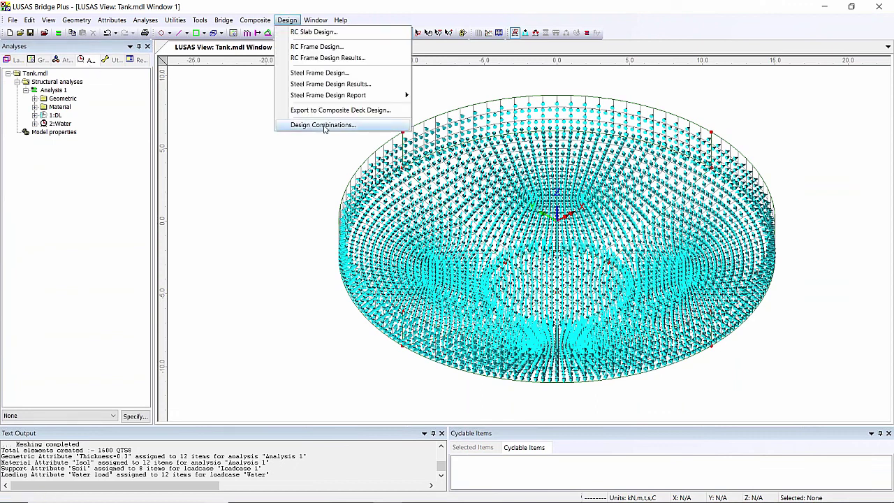
pyautogui.click(293, 165)
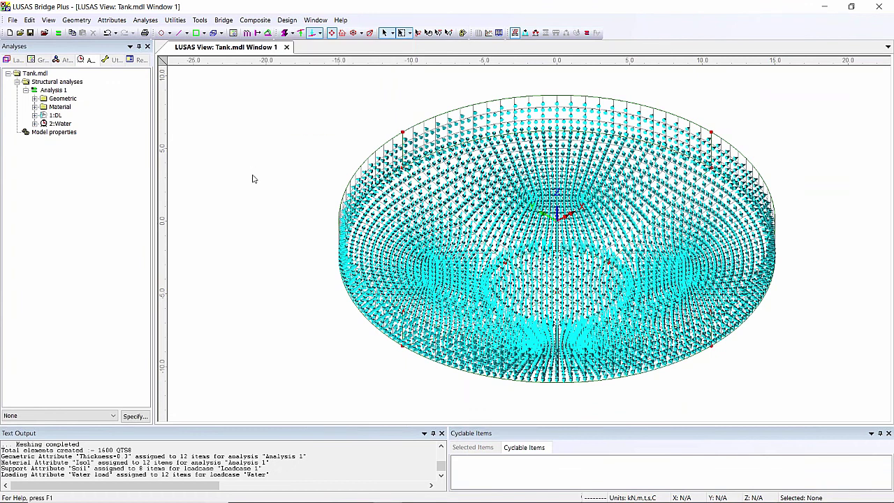
pyautogui.click(145, 19)
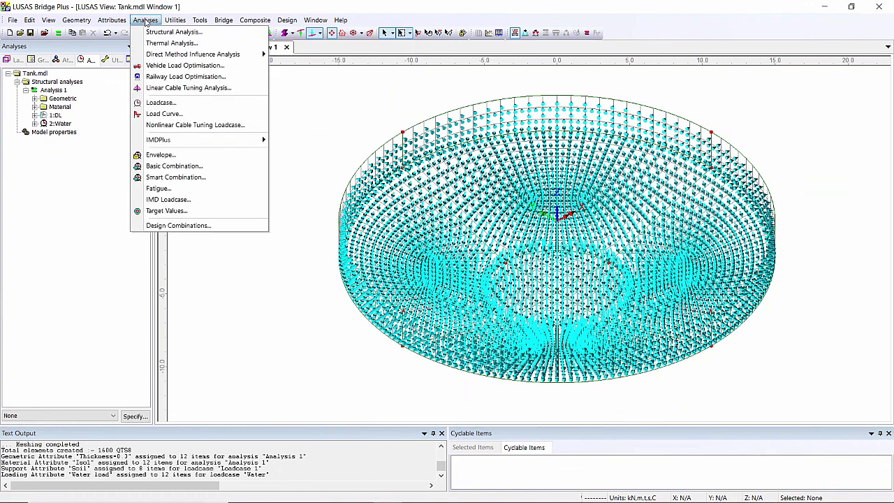
pyautogui.click(175, 166)
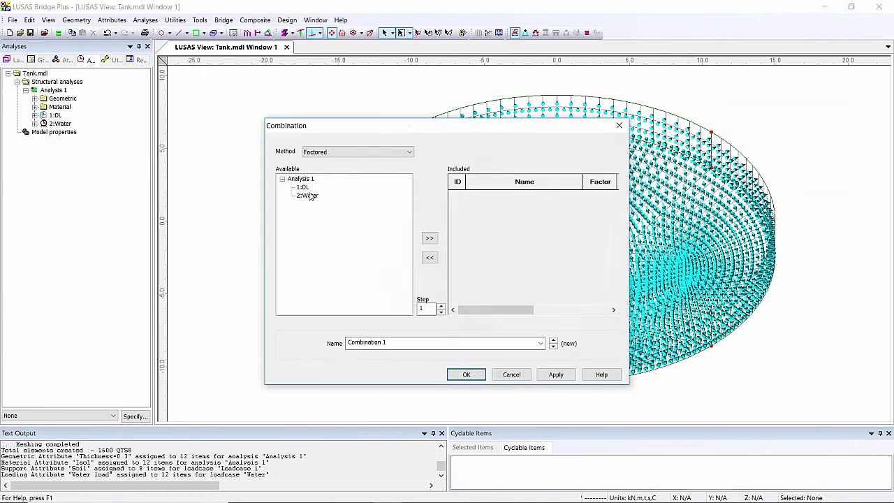
pyautogui.click(302, 187)
pyautogui.keyDown('shift'); pyautogui.click(309, 196); pyautogui.keyUp('shift')
pyautogui.click(430, 239)
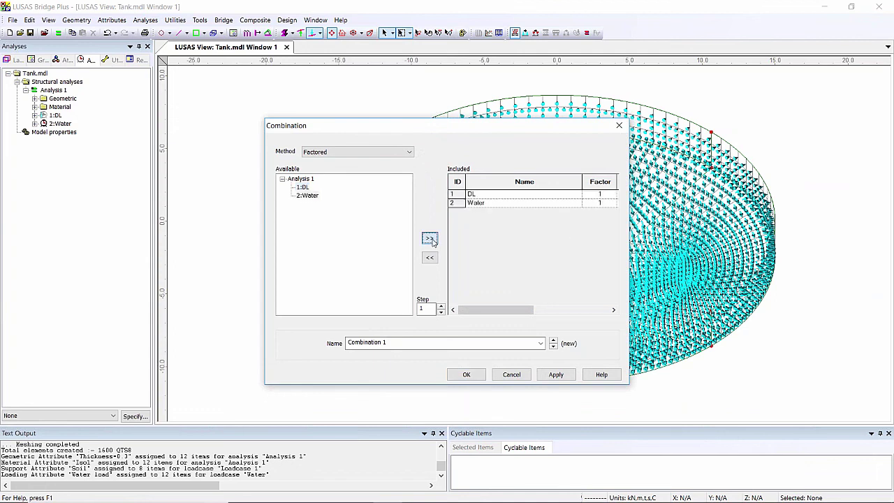
# Set the combination factors to 1.1 for DL and 1.5 for Water, and create it with the name "Combination ULS"
pyautogui.click(610, 196)
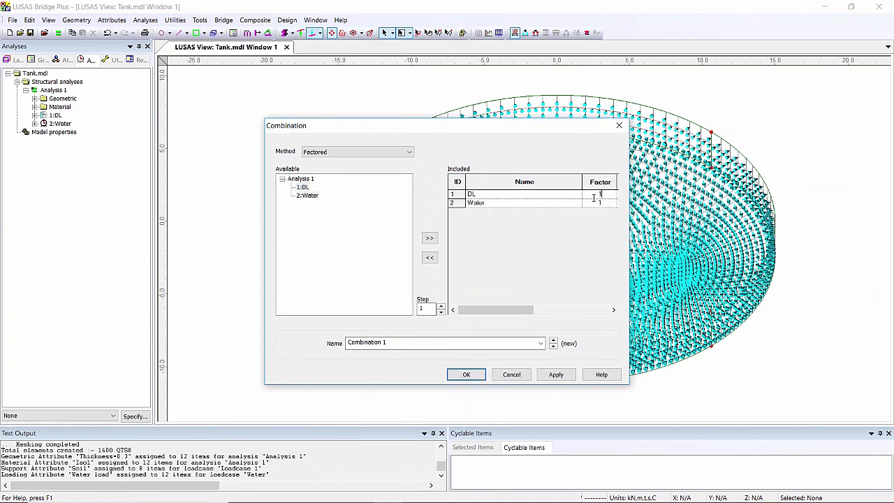
pyautogui.click(601, 203)
pyautogui.write('.5')
pyautogui.click(449, 342)
pyautogui.click(450, 342)
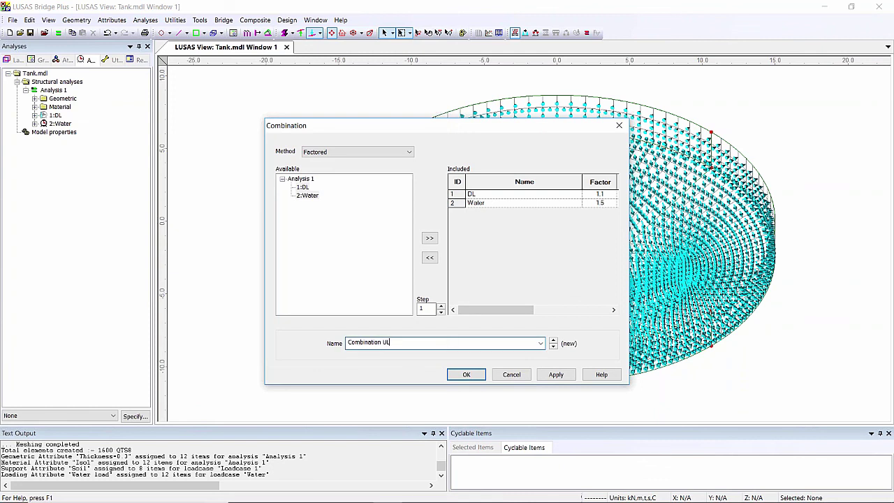
pyautogui.click(466, 374)
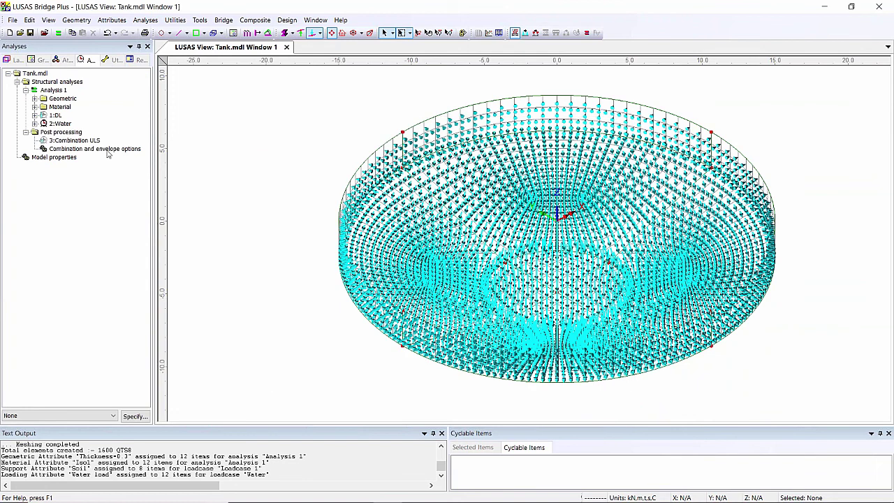
# Solve Analysis 1, saving the model under its existing name
pyautogui.click(58, 33)
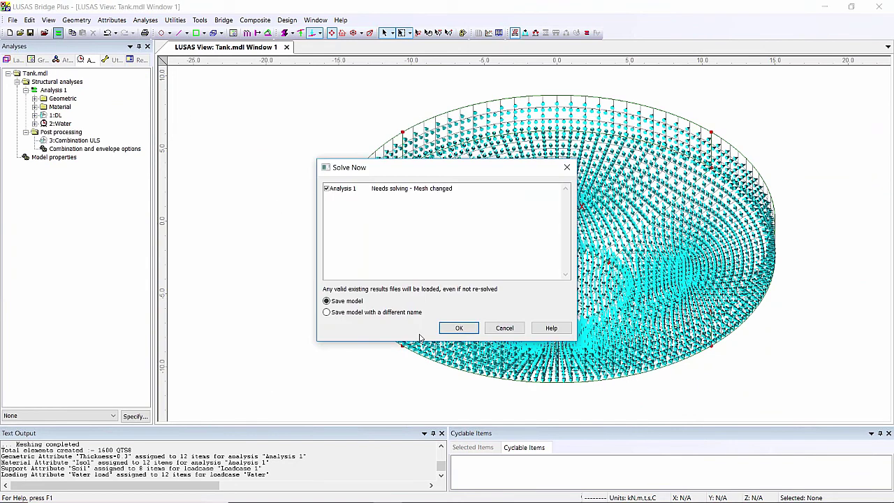
pyautogui.click(455, 330)
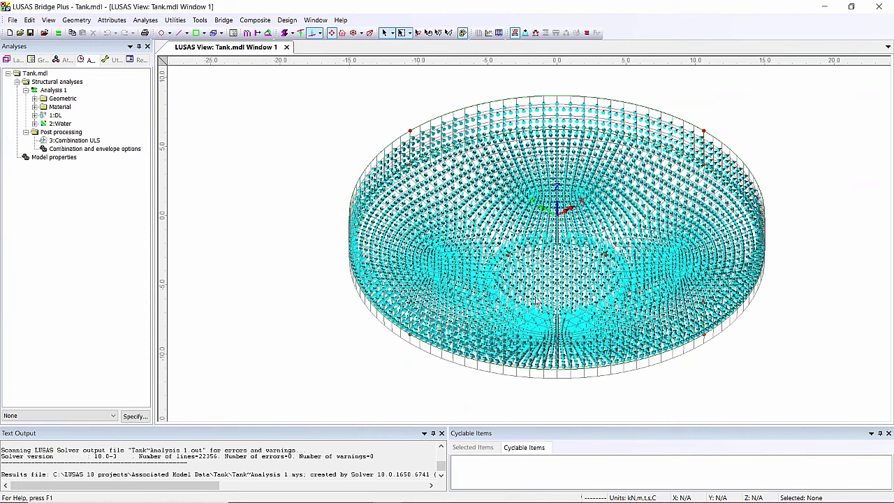
# Select the rear vertical wall surface of the tank and keep it as the only visible part
pyautogui.moveTo(584, 289)
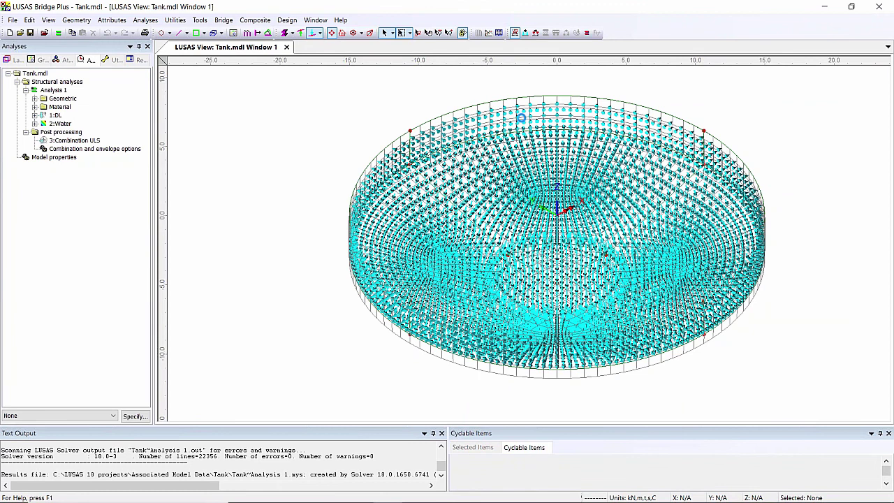
pyautogui.click(518, 105)
pyautogui.rightClick(362, 88)
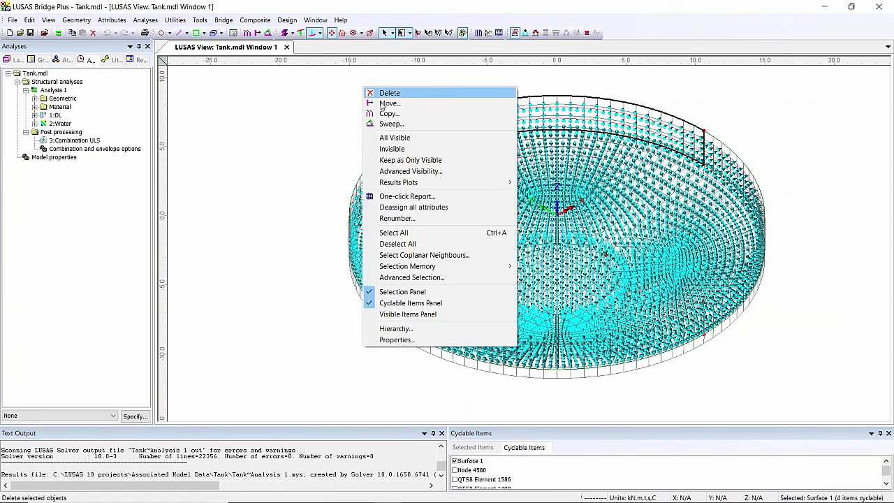
pyautogui.click(438, 159)
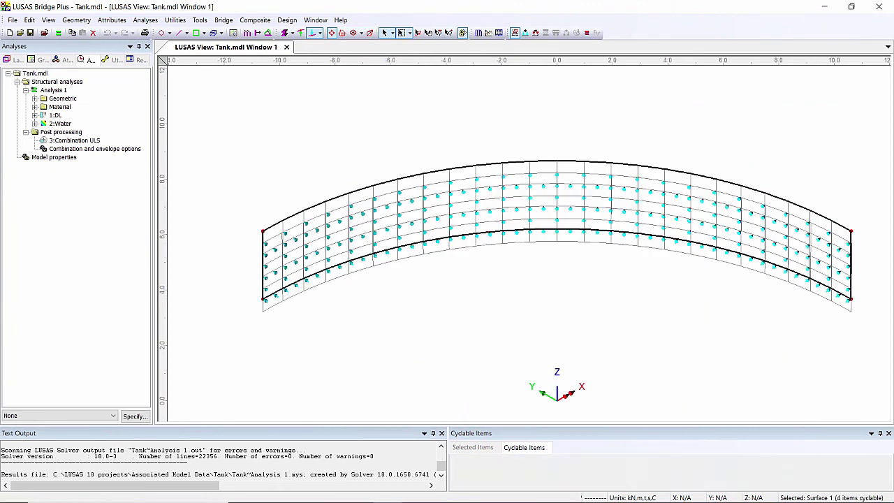
# Hide the deformed mesh layer and the loading symbols on the isolated wall surface
pyautogui.click(13, 60)
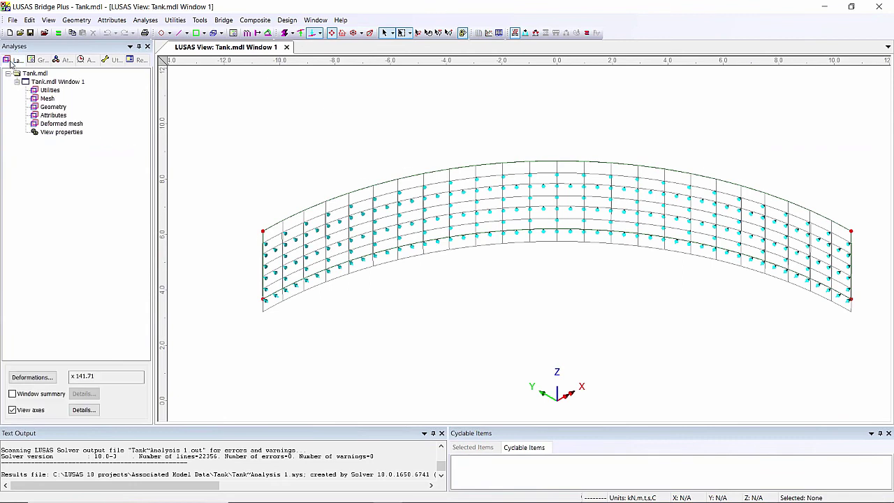
pyautogui.rightClick(61, 123)
pyautogui.click(91, 160)
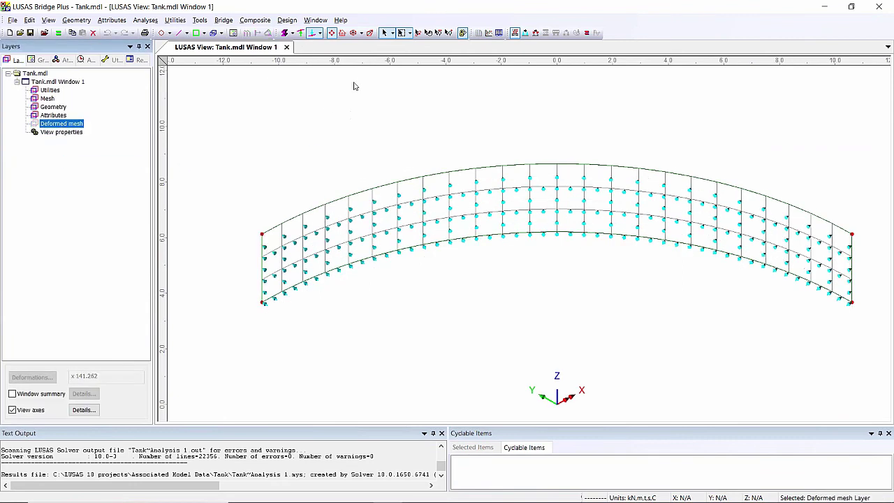
pyautogui.click(313, 33)
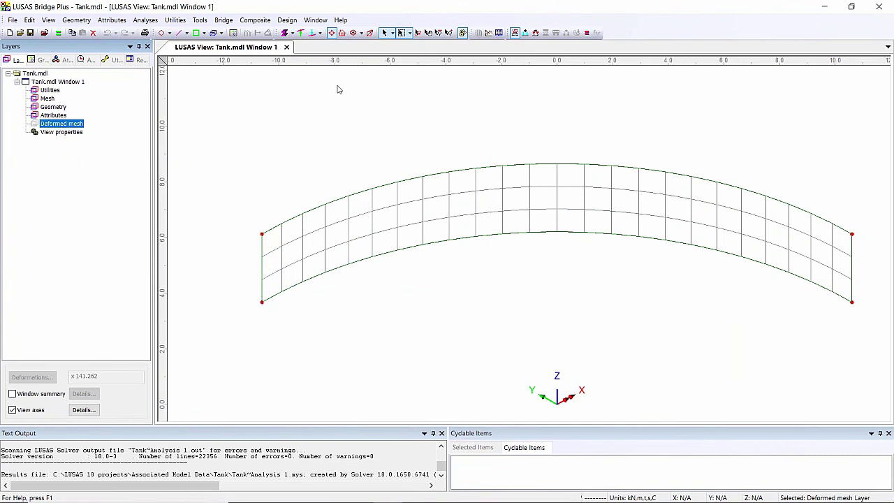
# Add a contour plot of Force/Moment component Mx, displayed as averaged nodal values without a transformation
pyautogui.rightClick(309, 135)
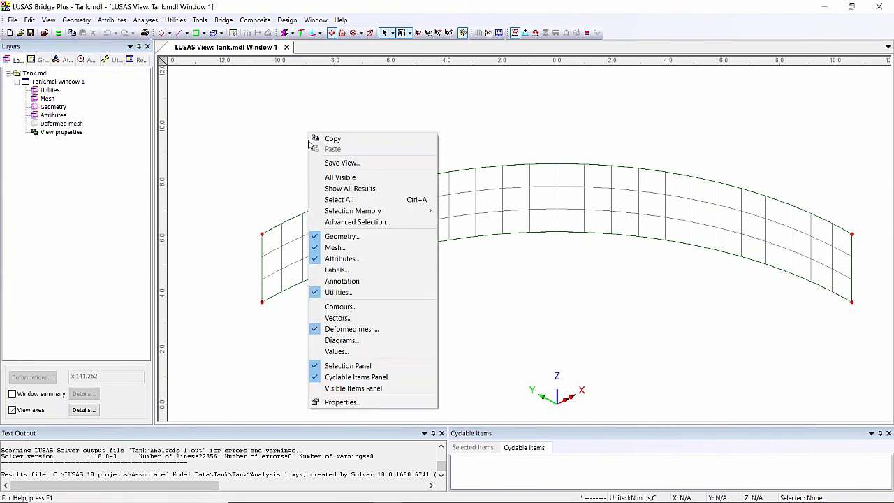
pyautogui.click(349, 307)
pyautogui.click(433, 216)
pyautogui.click(441, 238)
pyautogui.click(459, 231)
pyautogui.click(440, 261)
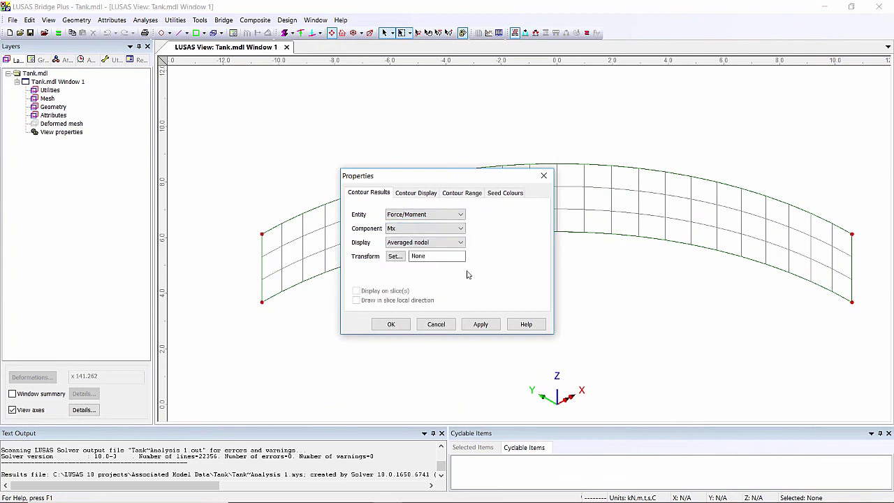
pyautogui.click(395, 325)
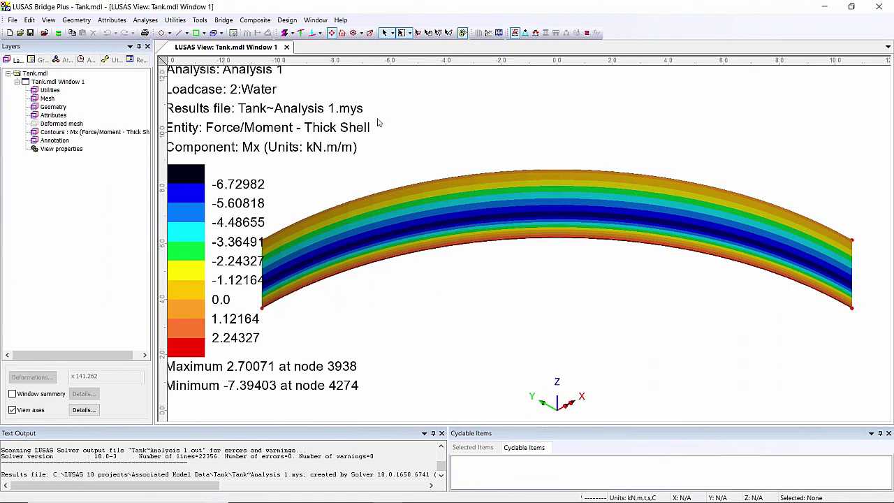
# Start a new RC Slab Design attribute and set the top-face bars in both x and y' to 12mm
pyautogui.click(111, 19)
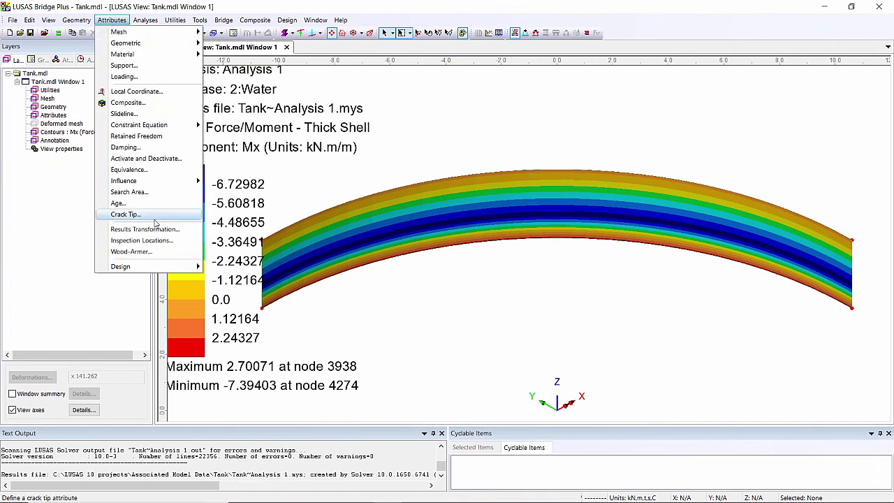
pyautogui.moveTo(190, 266)
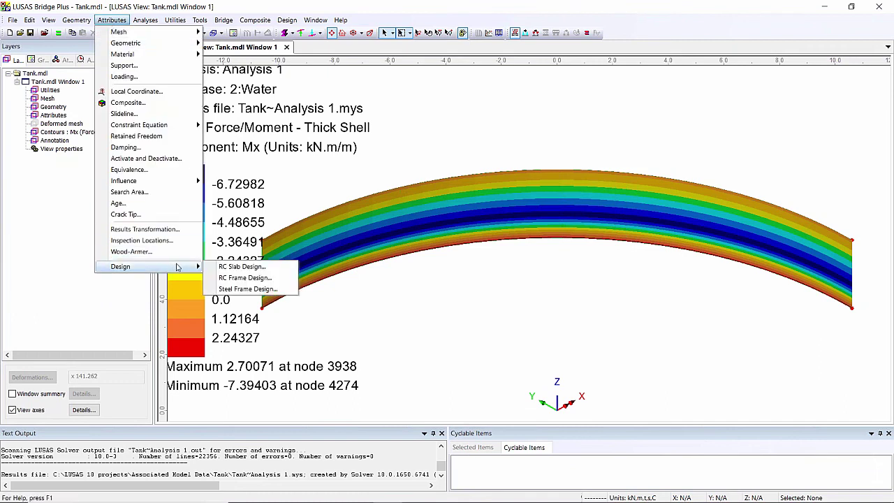
pyautogui.click(237, 267)
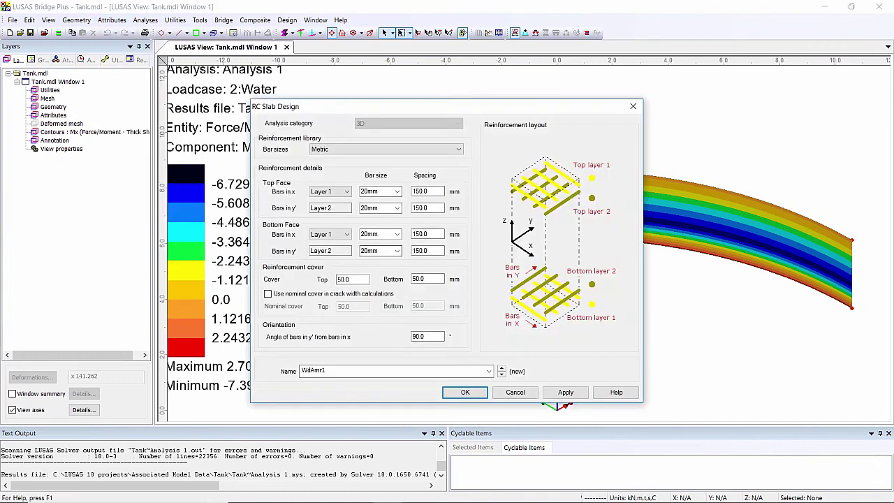
pyautogui.click(397, 192)
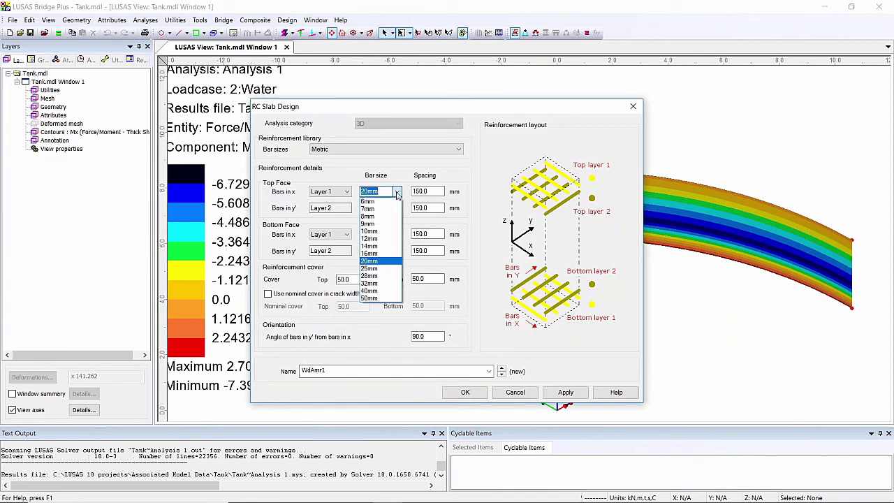
pyautogui.click(389, 238)
pyautogui.click(396, 209)
pyautogui.click(381, 256)
# Set the bottom-face bars in x and y' to 12mm and create the reinforcement attribute as "RC layout"
pyautogui.click(397, 235)
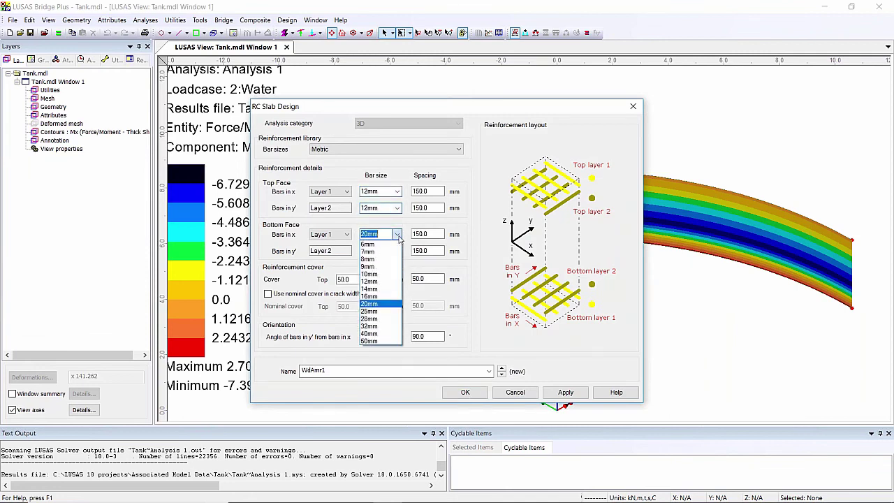
pyautogui.click(385, 282)
pyautogui.click(397, 251)
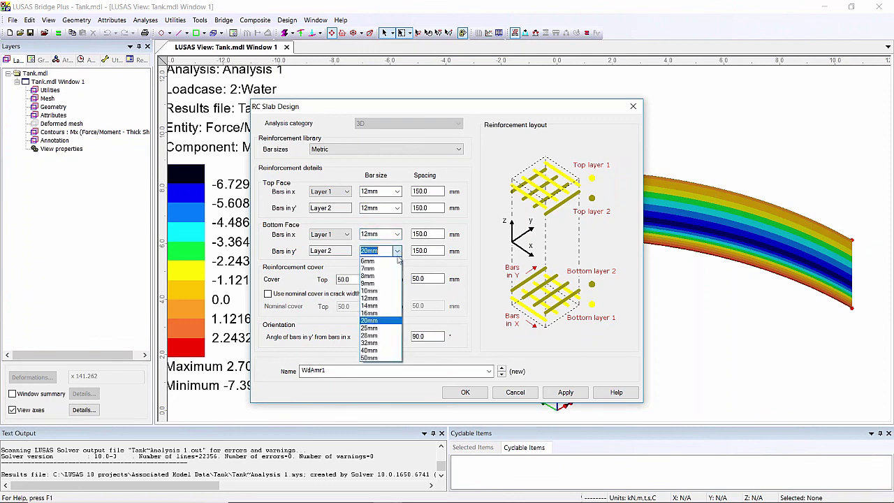
pyautogui.click(383, 303)
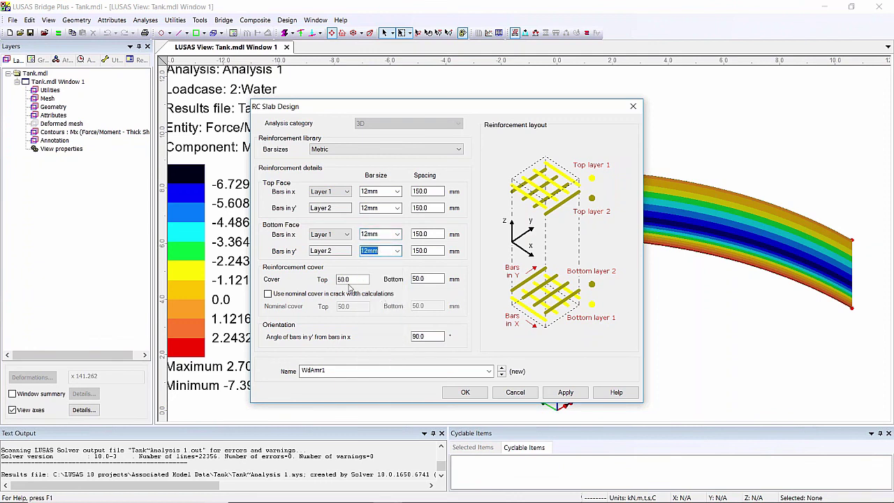
pyautogui.doubleClick(396, 368)
pyautogui.write('RC layout')
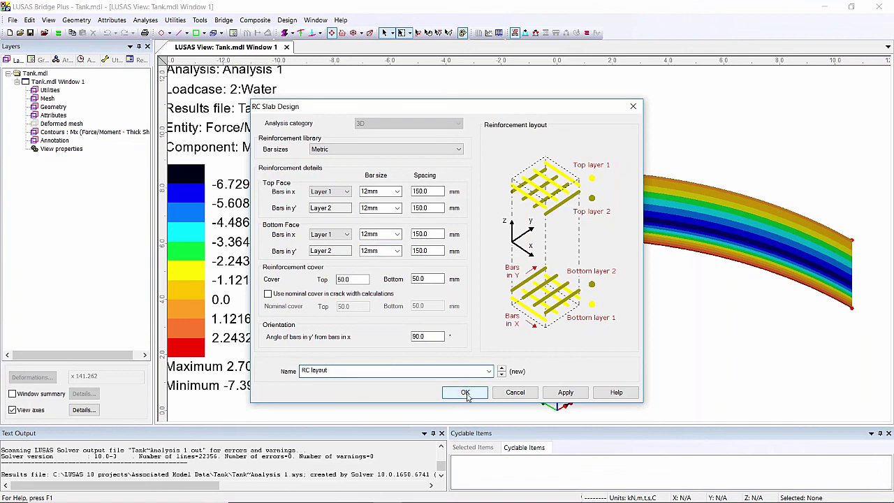
pyautogui.click(465, 391)
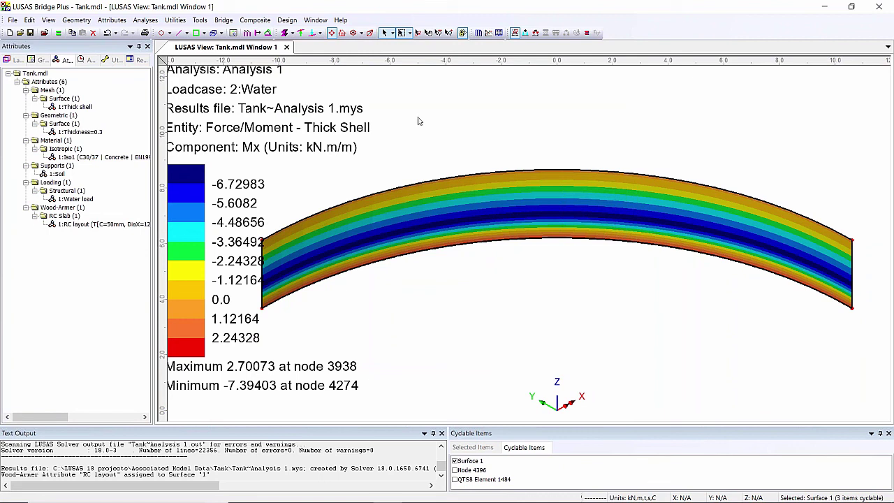
# Start the RC slab design check with country United Kingdom and design code BS EN 1992-1-1:2004/NA:2005
pyautogui.click(287, 20)
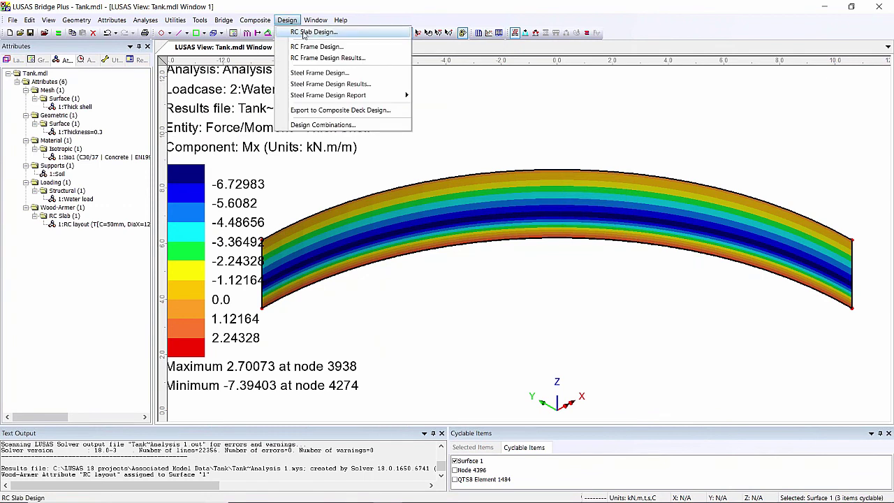
pyautogui.click(312, 33)
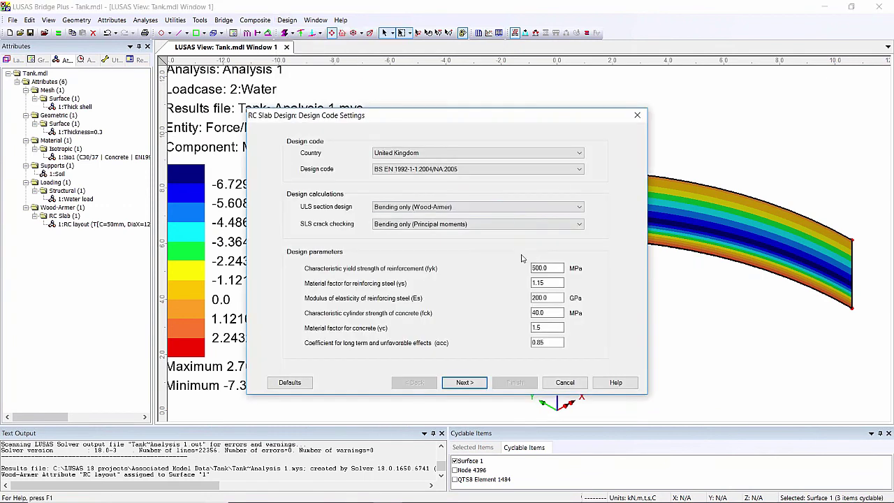
pyautogui.click(575, 154)
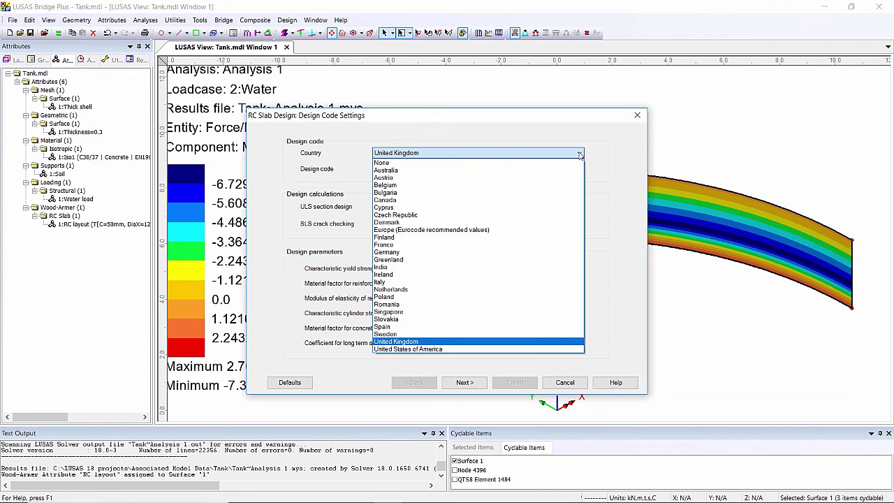
pyautogui.click(461, 342)
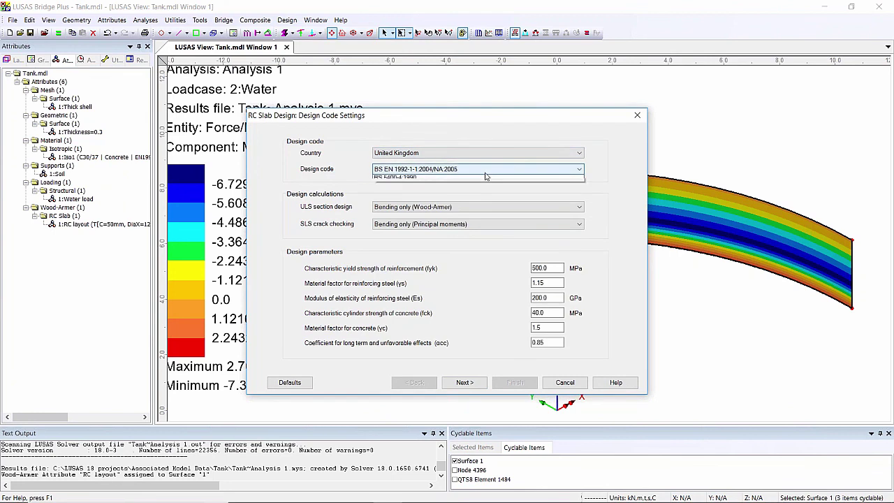
pyautogui.click(486, 170)
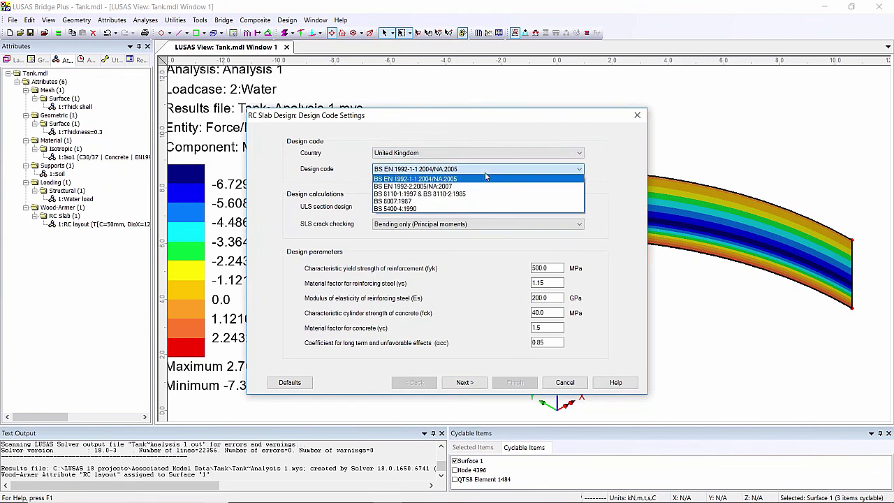
pyautogui.click(486, 178)
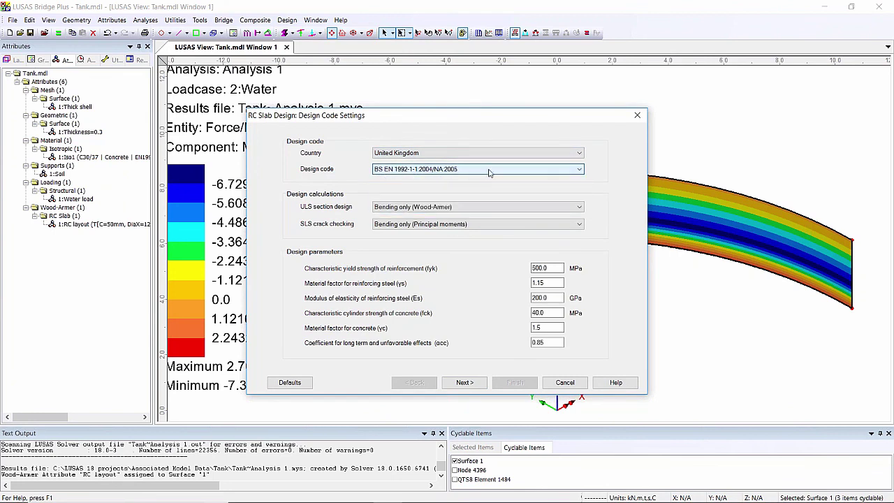
# Set ULS design to Bending and in-plane forces (Clark-Nielsen) and SLS crack checking to Bending and in-plane forces (Principal stresses), finishing with default crack width settings
pyautogui.click(508, 207)
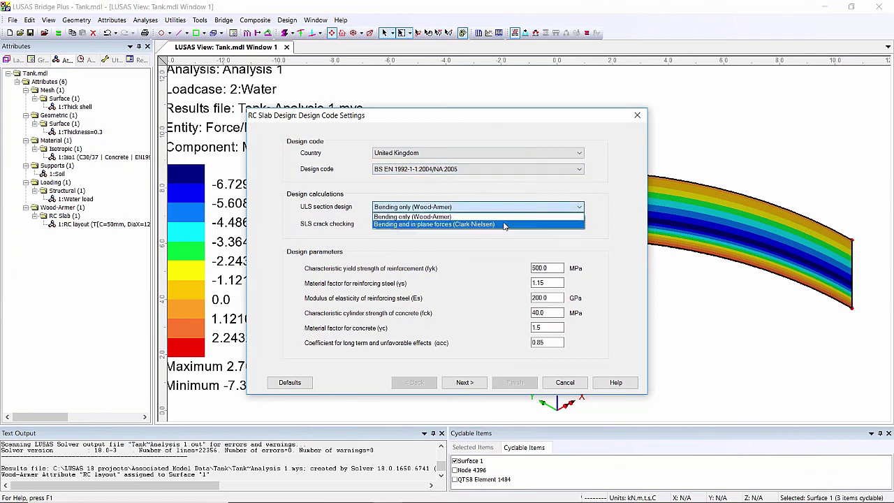
pyautogui.click(497, 224)
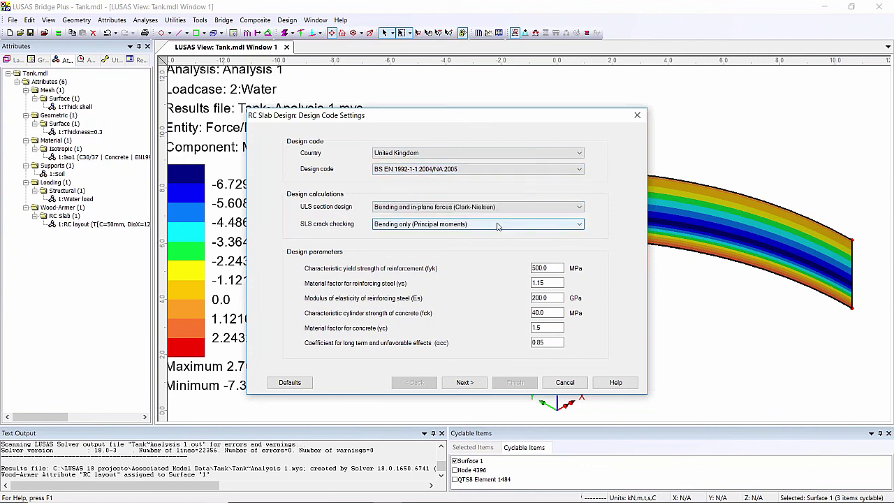
pyautogui.click(497, 224)
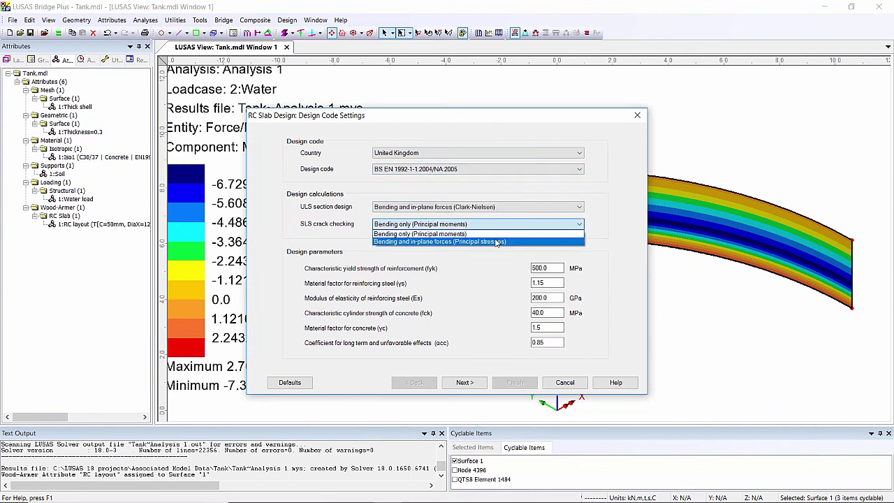
pyautogui.click(498, 242)
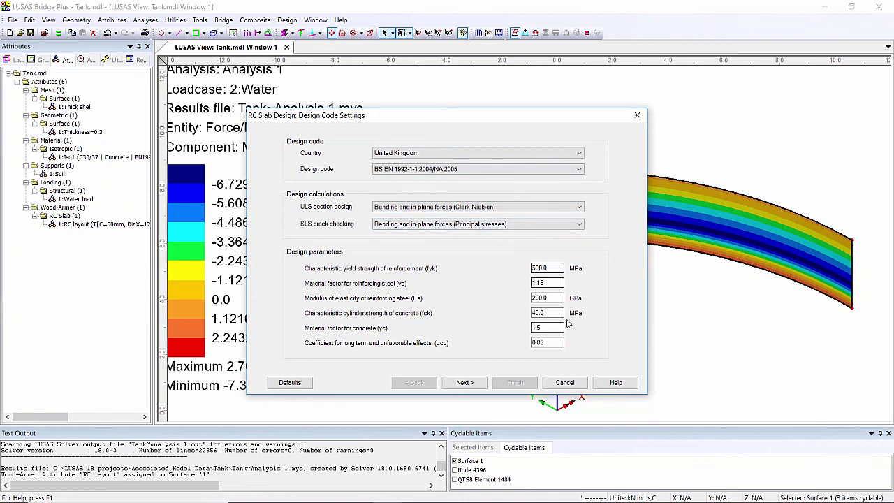
pyautogui.click(466, 382)
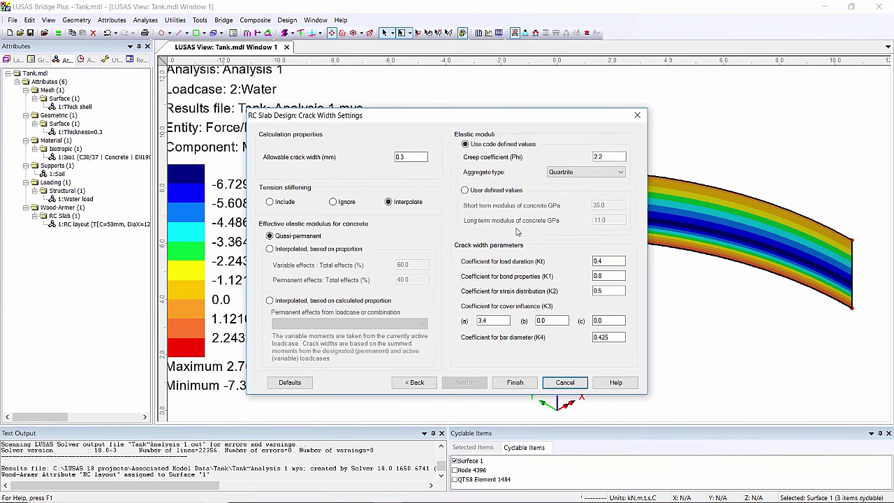
pyautogui.click(510, 383)
pyautogui.click(470, 278)
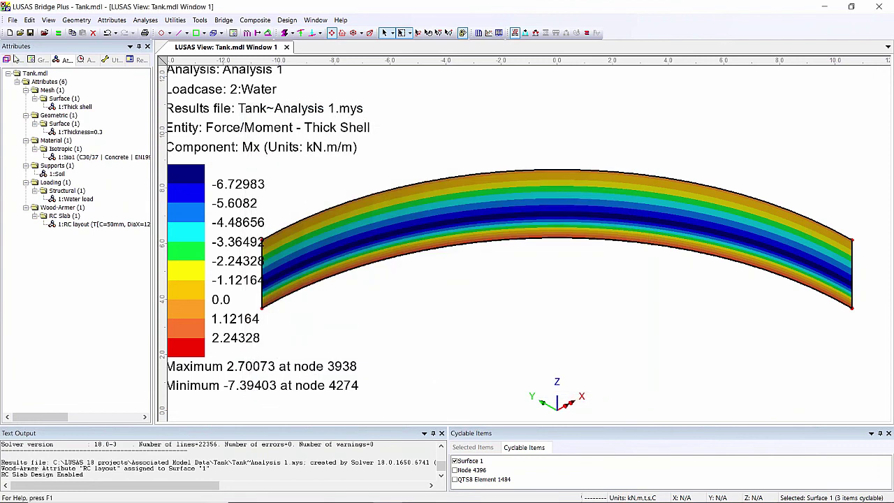
# Change the contour plot to RC Slab (ULS) results for BS EN 1992-1-1:2004/NA:2005 with component UtilMax(T)
pyautogui.click(16, 61)
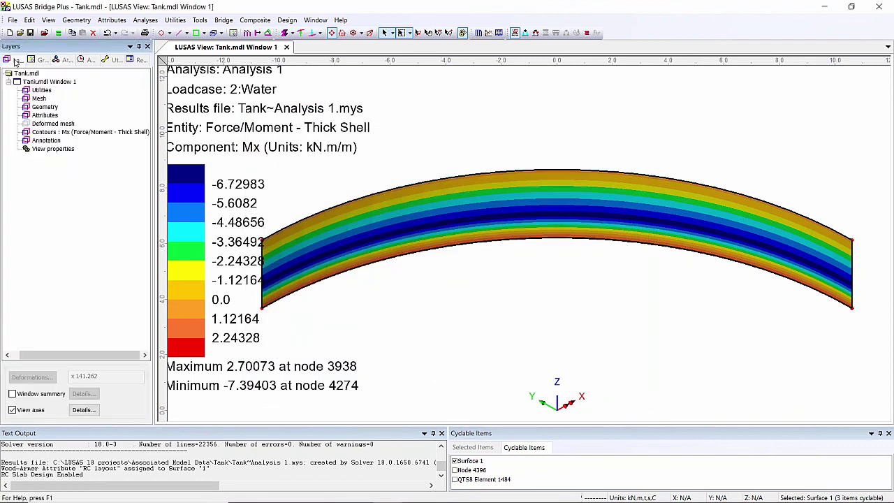
pyautogui.doubleClick(78, 133)
pyautogui.click(117, 120)
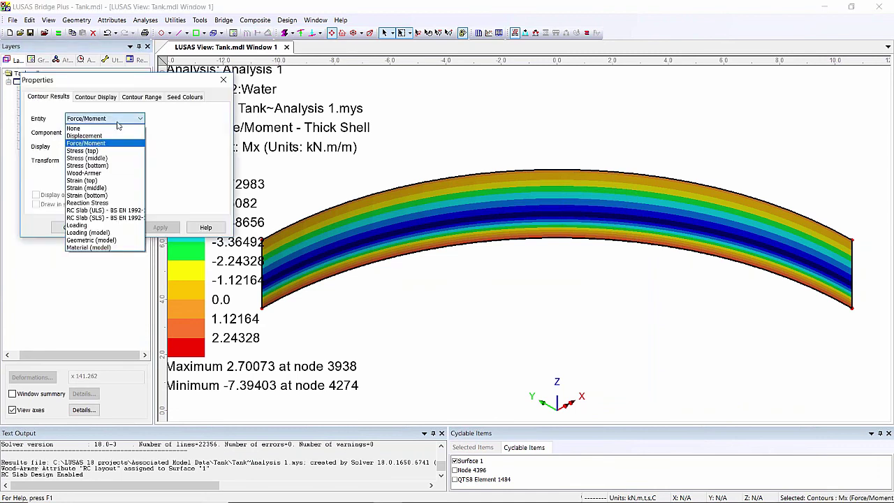
pyautogui.click(122, 211)
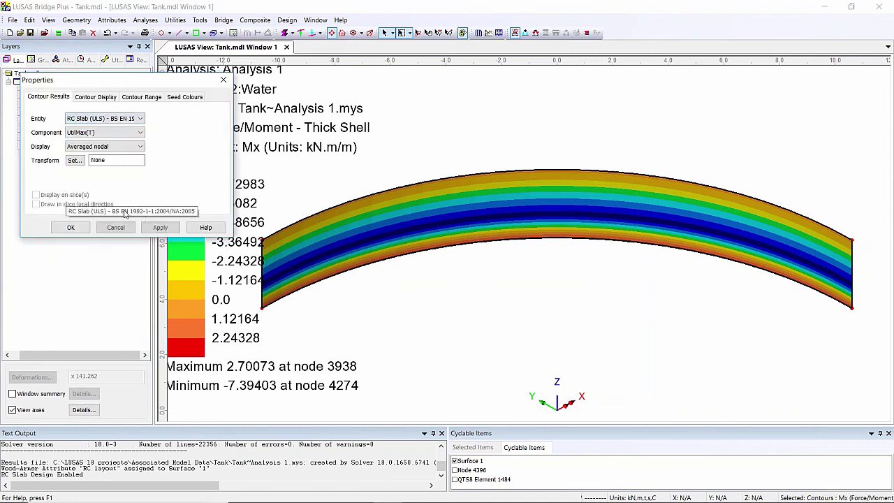
pyautogui.click(132, 133)
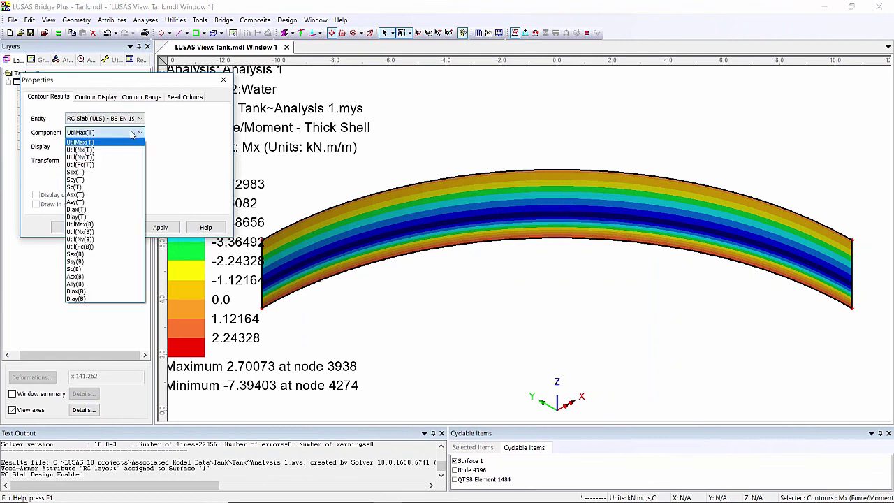
pyautogui.click(118, 143)
pyautogui.click(160, 227)
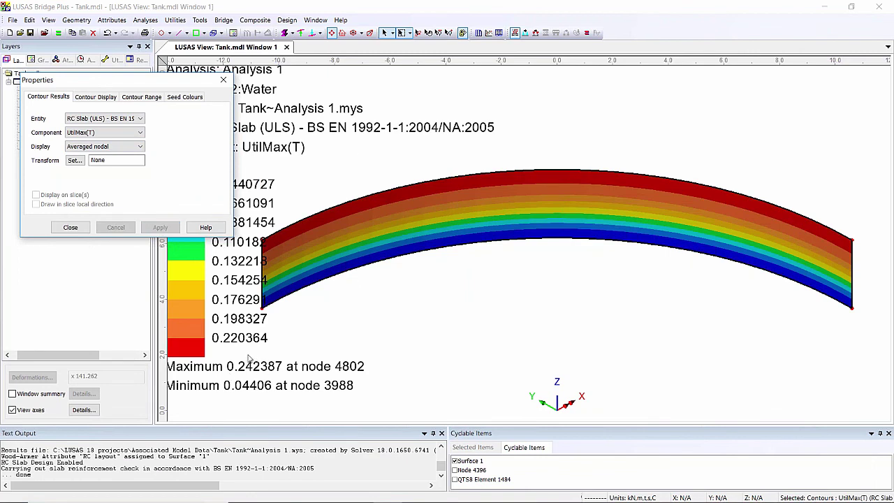
# Switch the RC Slab (ULS) contour component to UtilMax(B) and close the contour properties
pyautogui.click(140, 133)
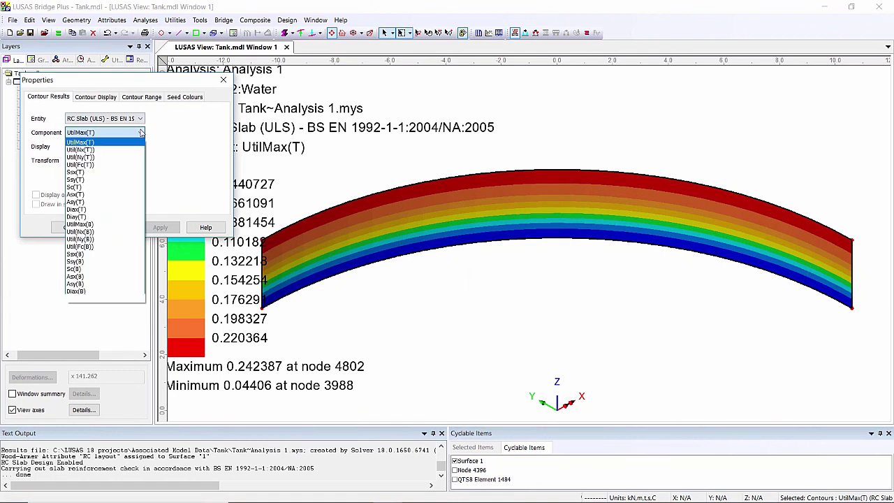
pyautogui.click(116, 225)
pyautogui.click(151, 228)
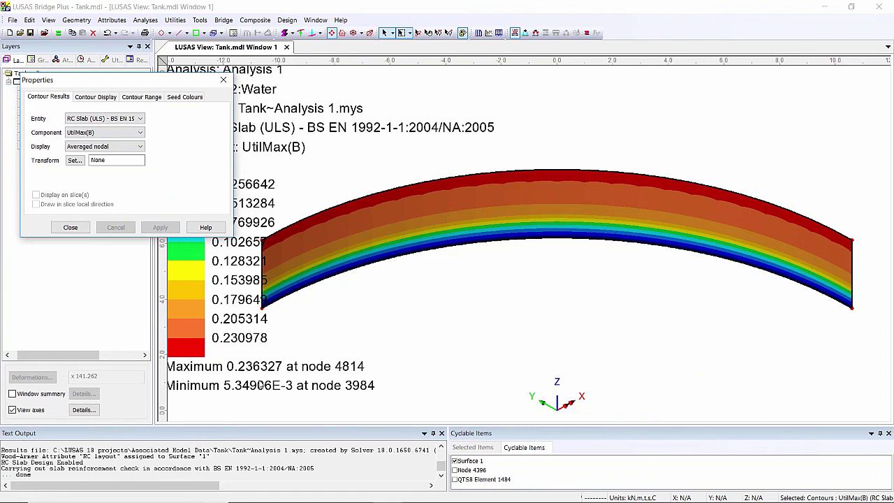
pyautogui.click(71, 228)
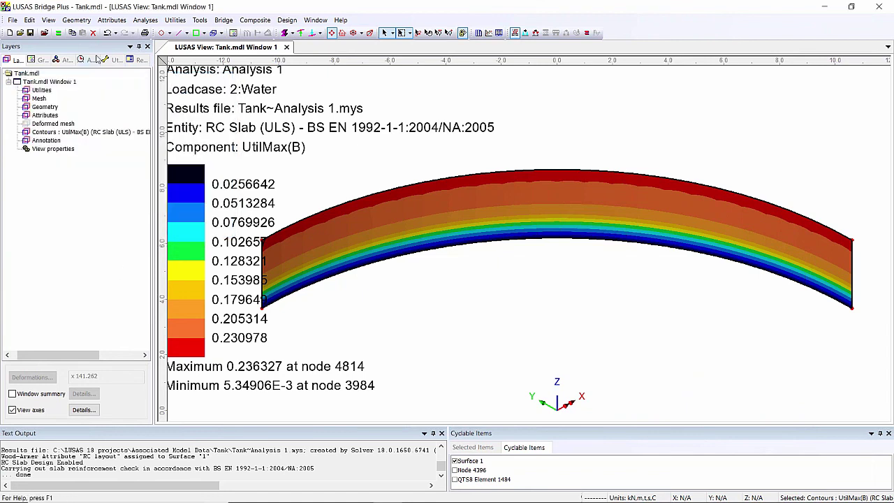
# Make the Combination ULS under Post processing the active results case
pyautogui.click(82, 60)
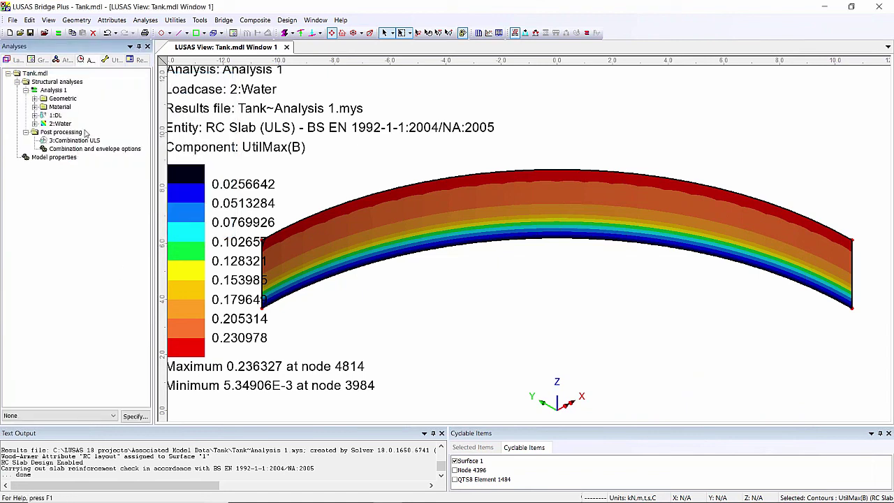
pyautogui.rightClick(91, 143)
pyautogui.click(127, 147)
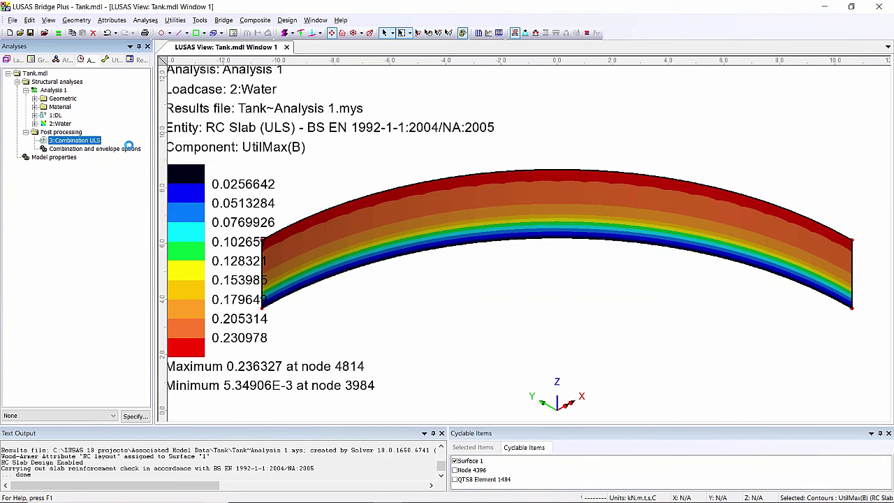